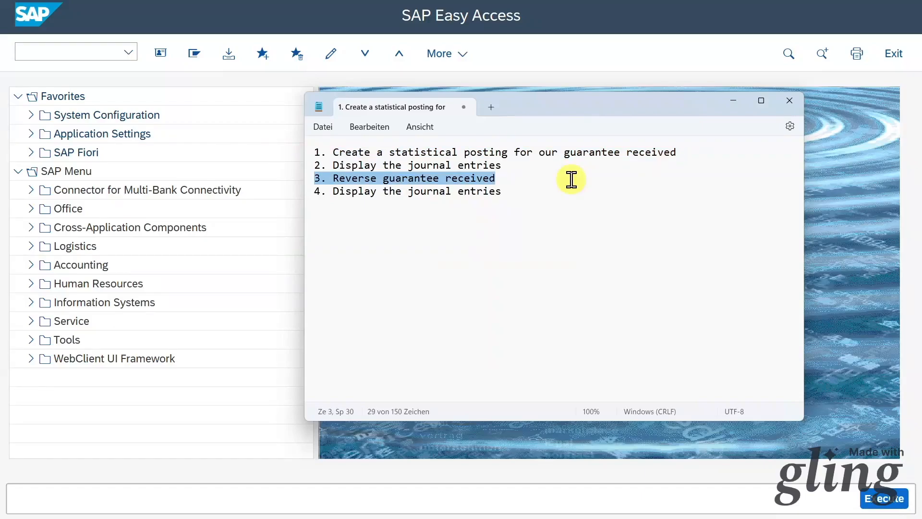
Highlight the display-journal-entries step in the Notepad task list, then return to SAP Easy Access.
drag(500, 195, 319, 197)
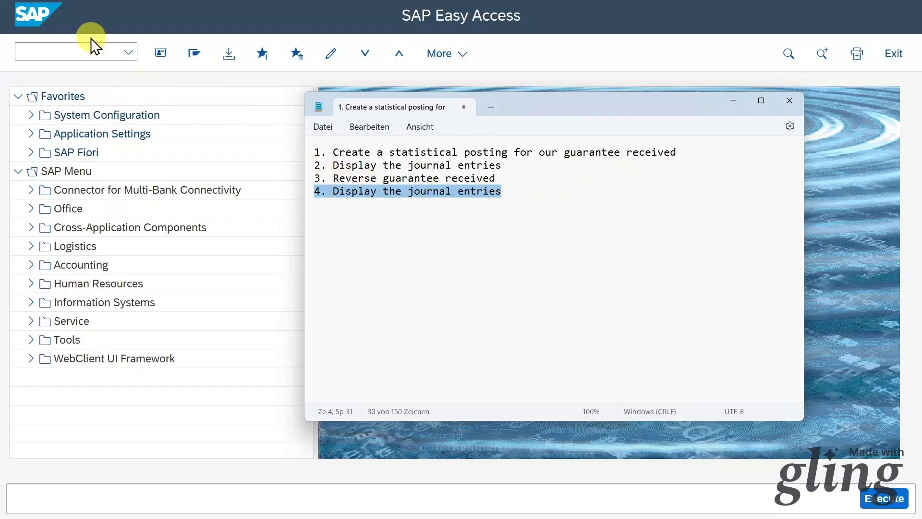
click(99, 25)
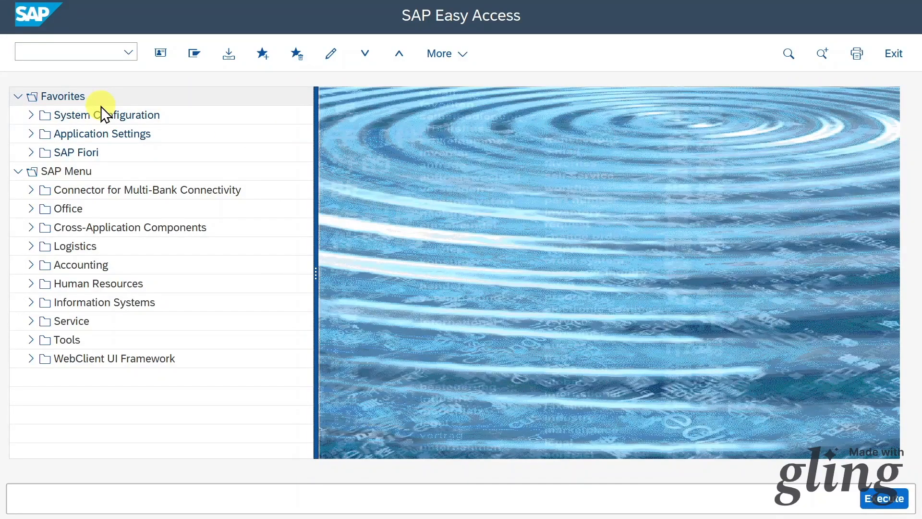
Expand Accounting > Financial Accounting > Accounts Payable > Document Entry > Other and launch F-55 Statistical Posting.
click(30, 264)
click(45, 283)
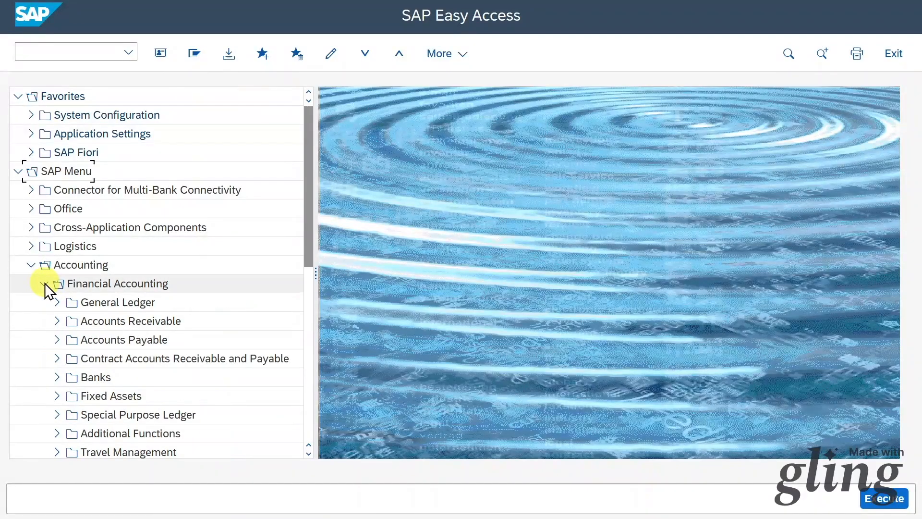
click(60, 336)
click(68, 264)
click(83, 377)
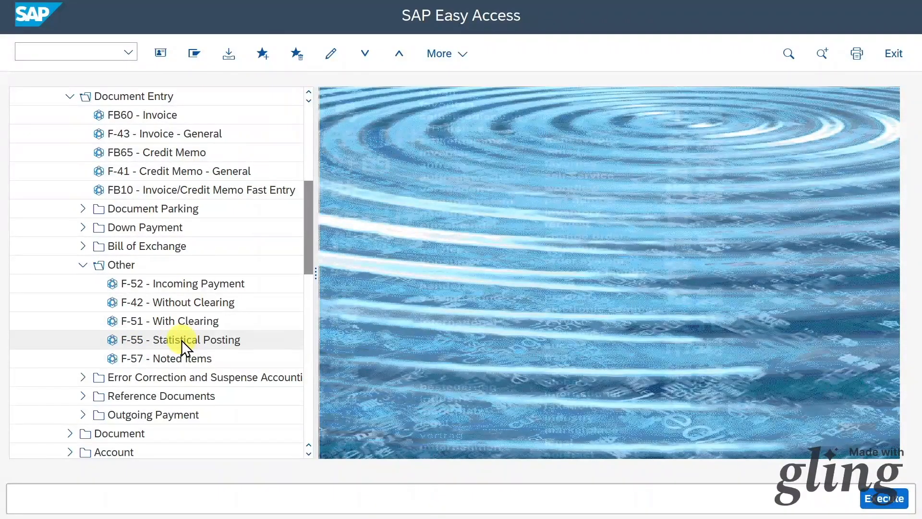
double_click(169, 340)
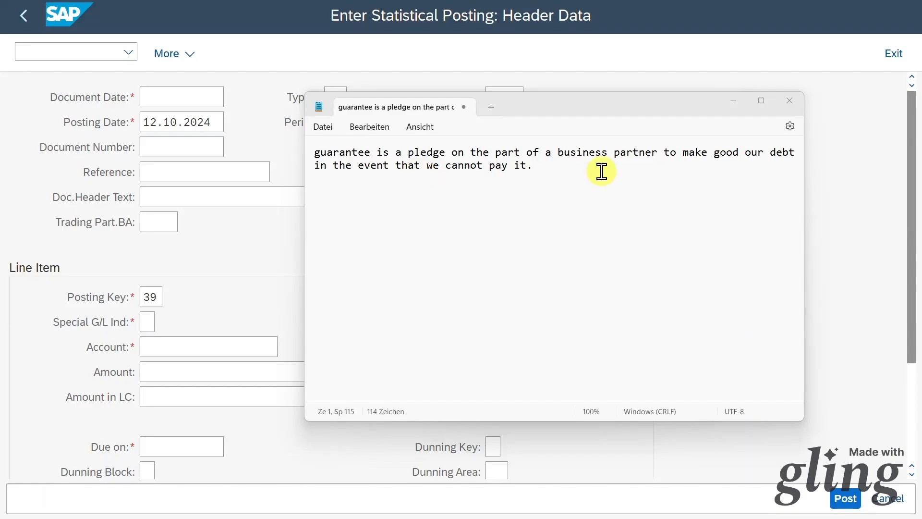
click(199, 91)
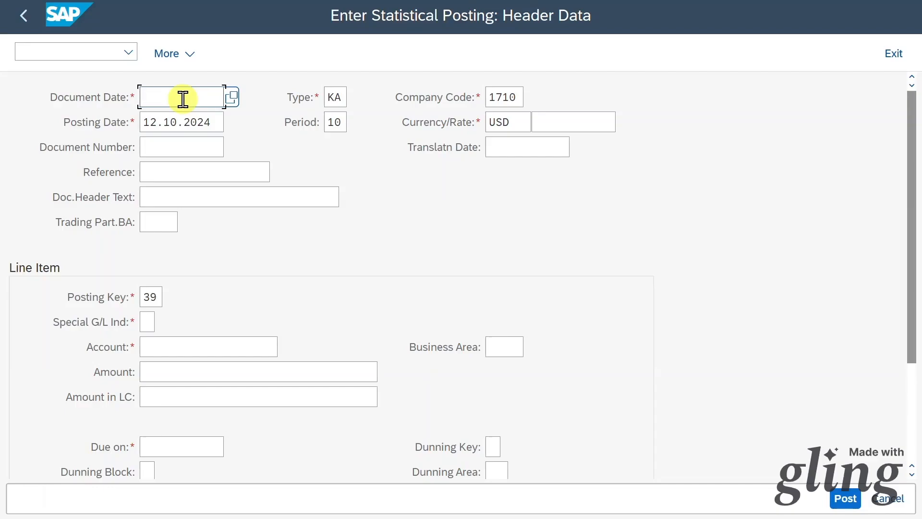
Copy the 12.10.2024 posting date into the document date and keep document type KA.
drag(220, 121, 93, 122)
text(12.10.2024)
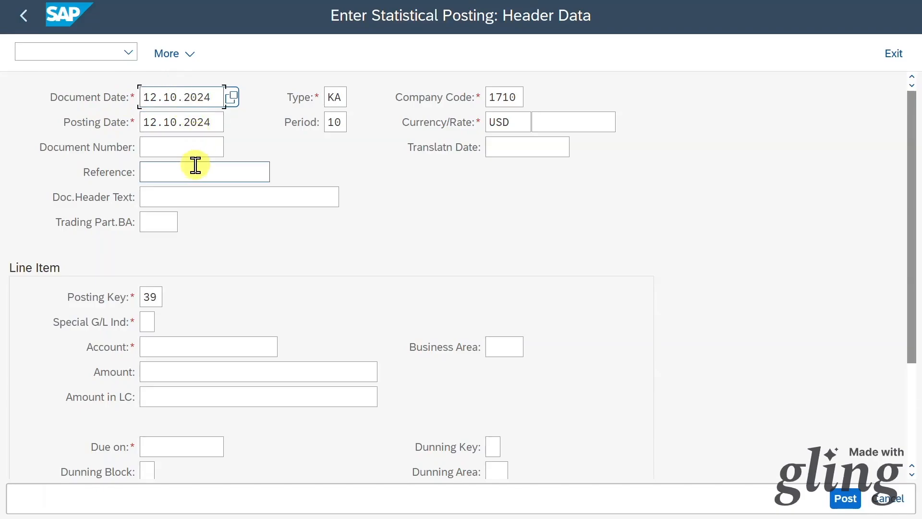
click(342, 97)
click(355, 99)
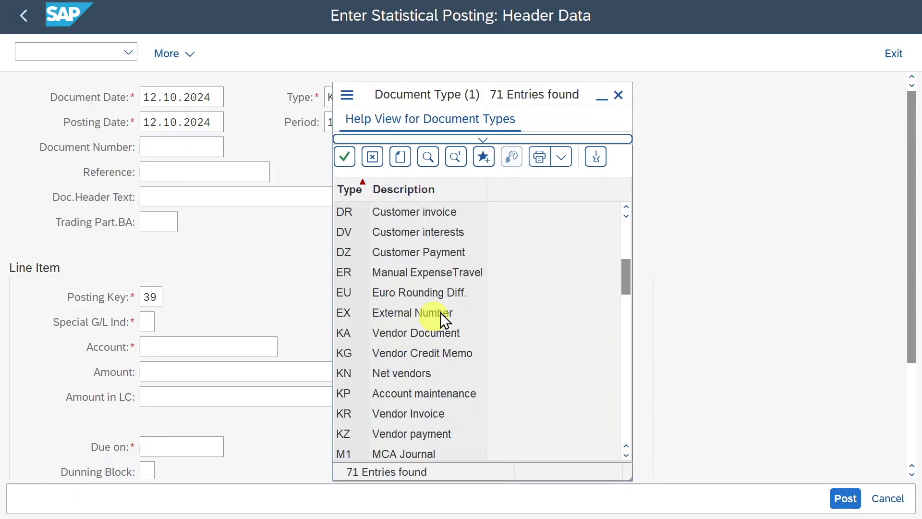
click(618, 95)
double_click(501, 97)
double_click(515, 120)
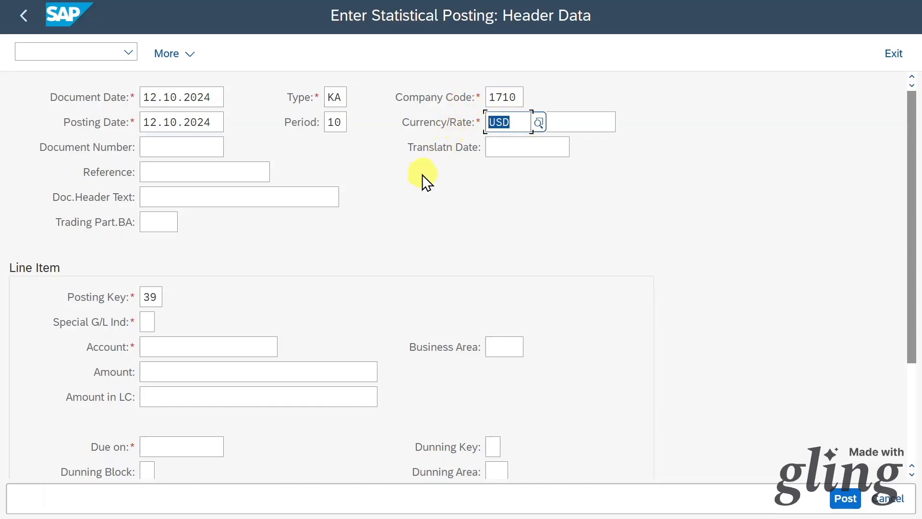
Verify posting key 39 in its value list and bring up the special G/L indicator list.
scroll(401, 202, down, 3)
scroll(400, 201, down, 3)
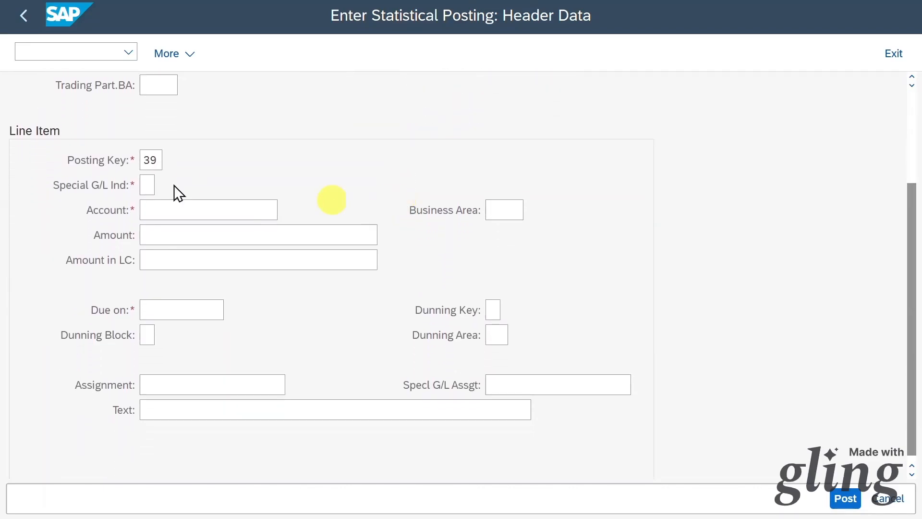
double_click(156, 160)
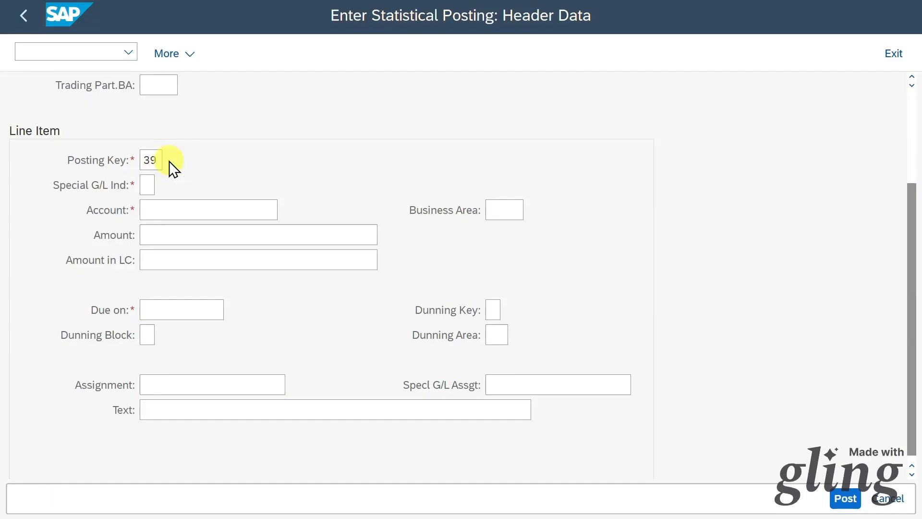
click(170, 160)
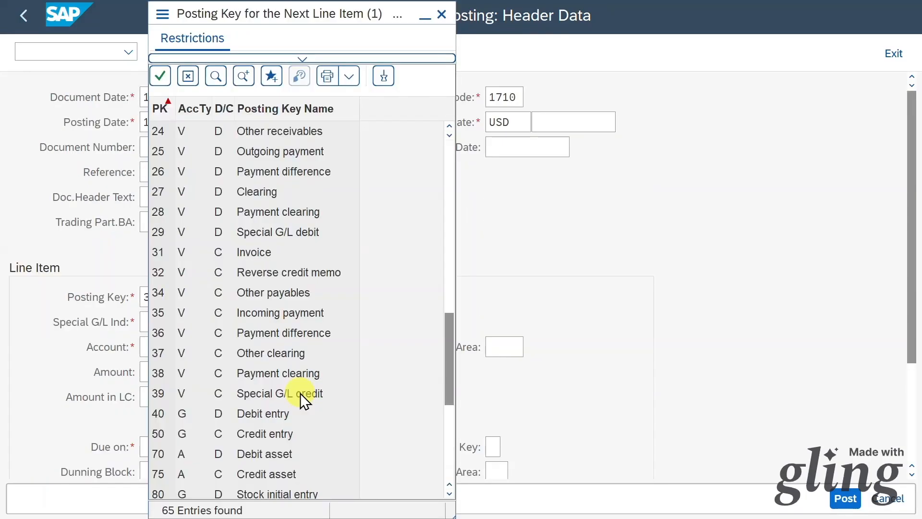
click(442, 14)
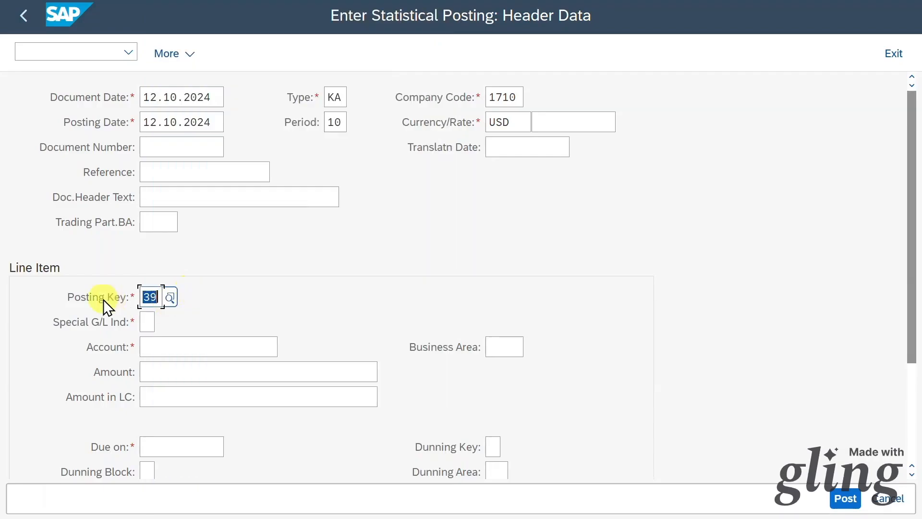
scroll(181, 293, down, 1)
click(146, 295)
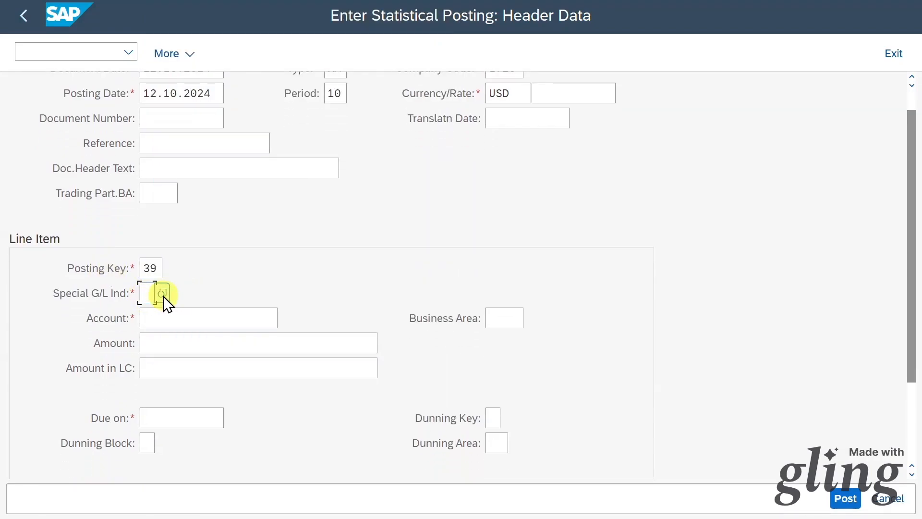
scroll(164, 296, up, 1)
click(163, 315)
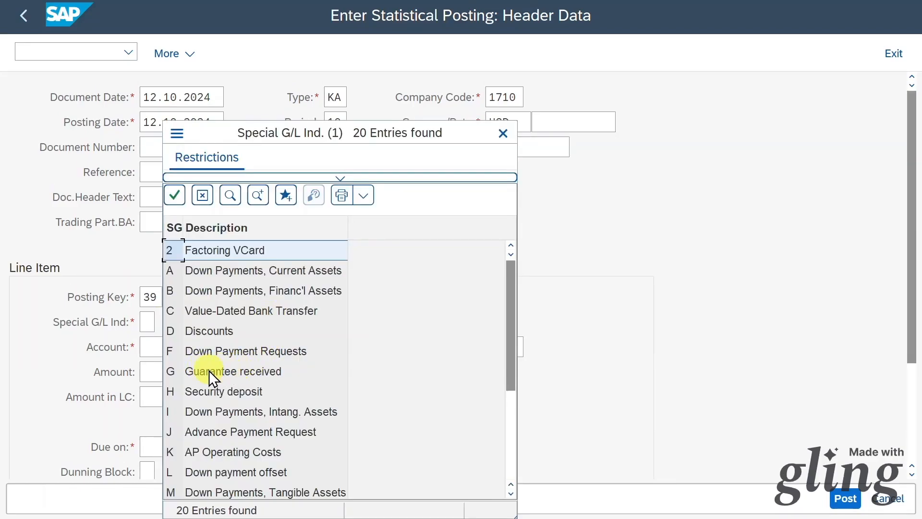
Set special G/L indicator G (Guarantee received) and fill in the vendor account from history.
click(208, 371)
click(187, 352)
click(185, 370)
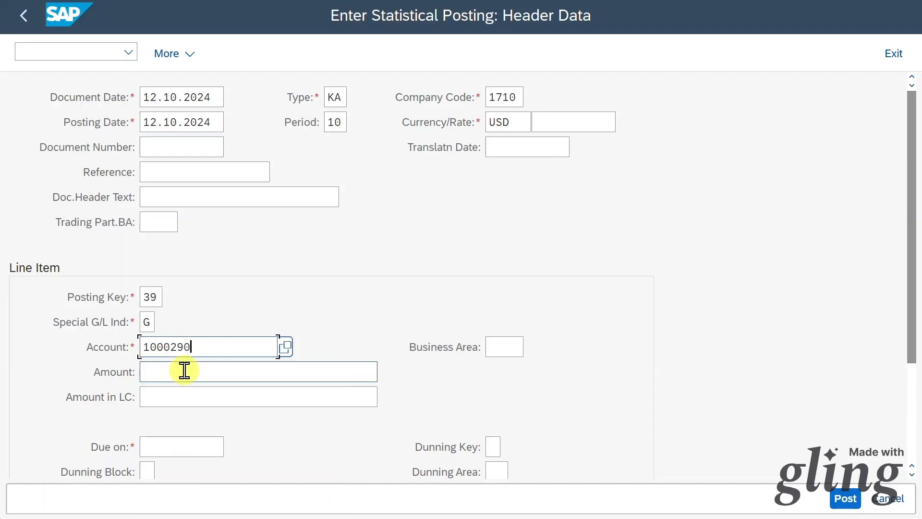
double_click(205, 346)
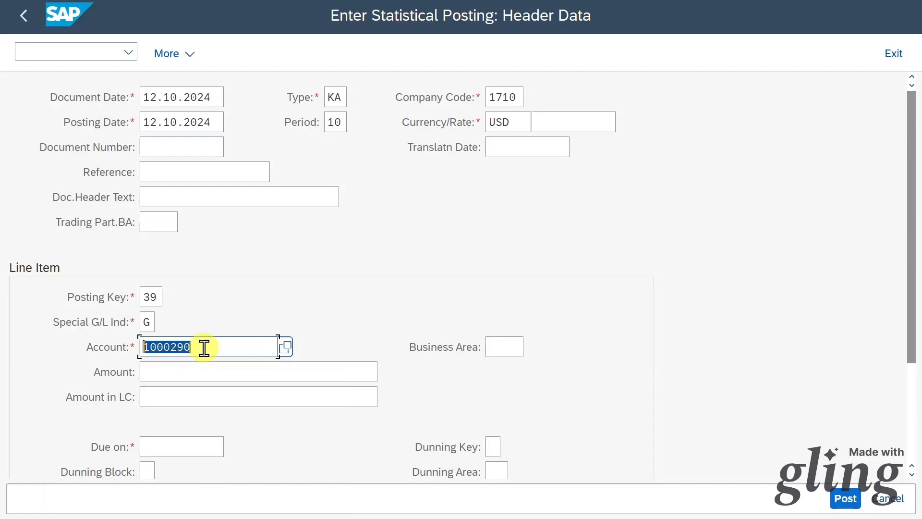
Enter /obp to open Maintain Business Partner.
click(103, 49)
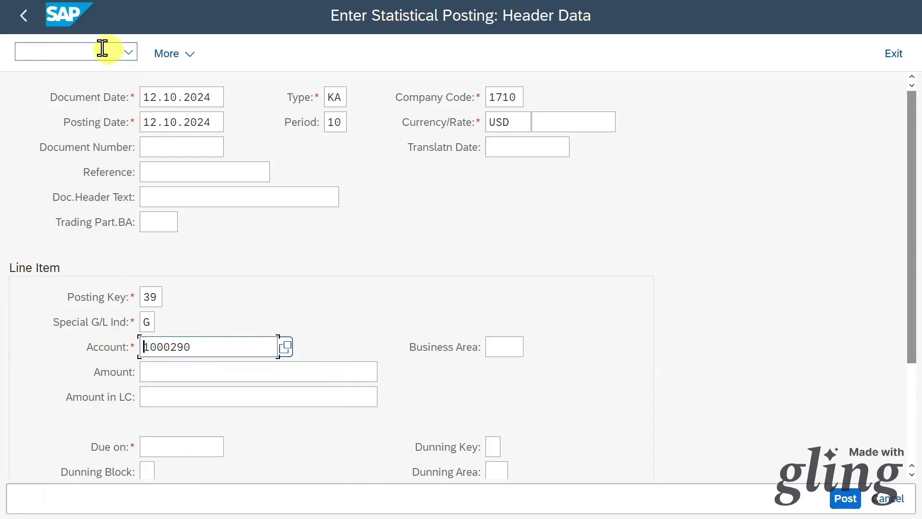
text(/obp)
key(Return)
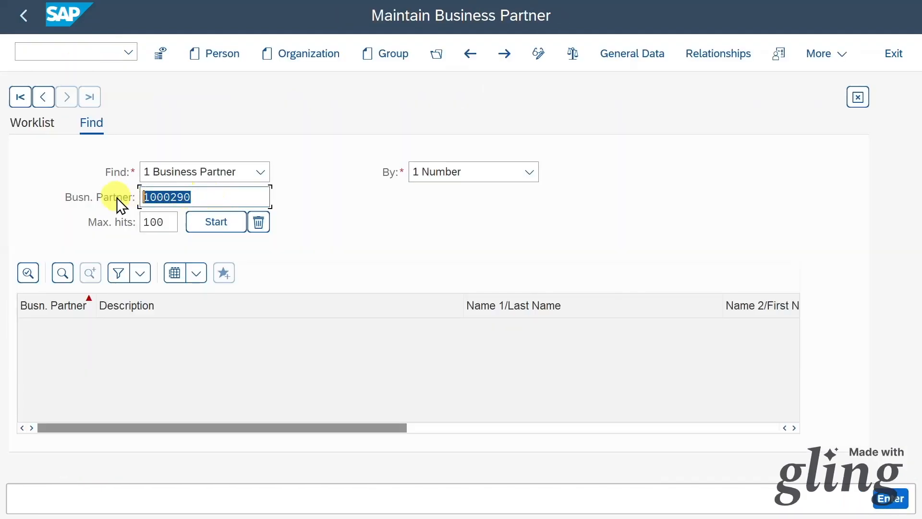
Show the supplier in its Fin.Accounting role with company code 1010 data, reconciliation account 21100000 Payables Domestic.
click(217, 227)
double_click(189, 329)
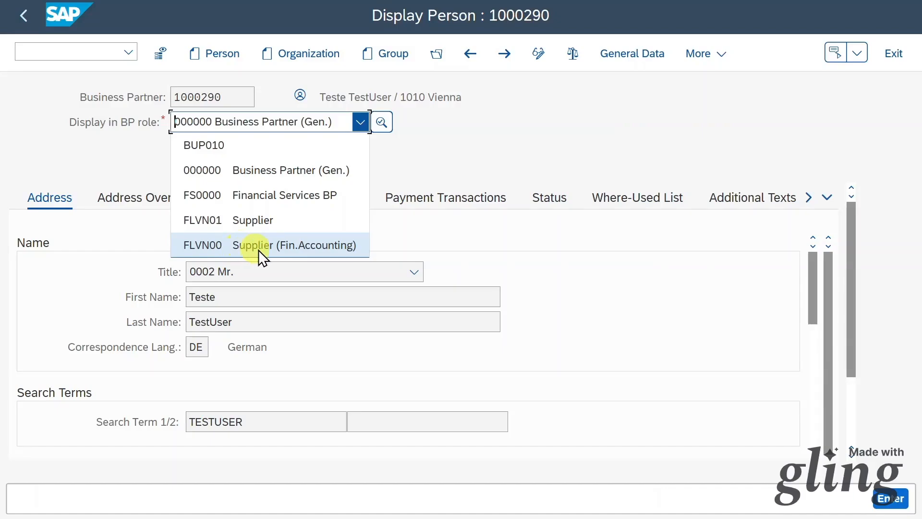
click(260, 248)
click(720, 55)
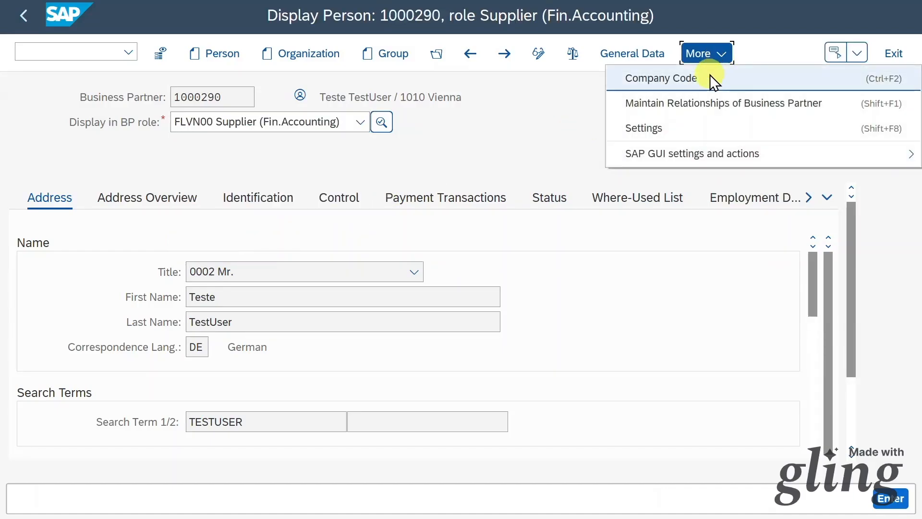
click(710, 76)
double_click(290, 397)
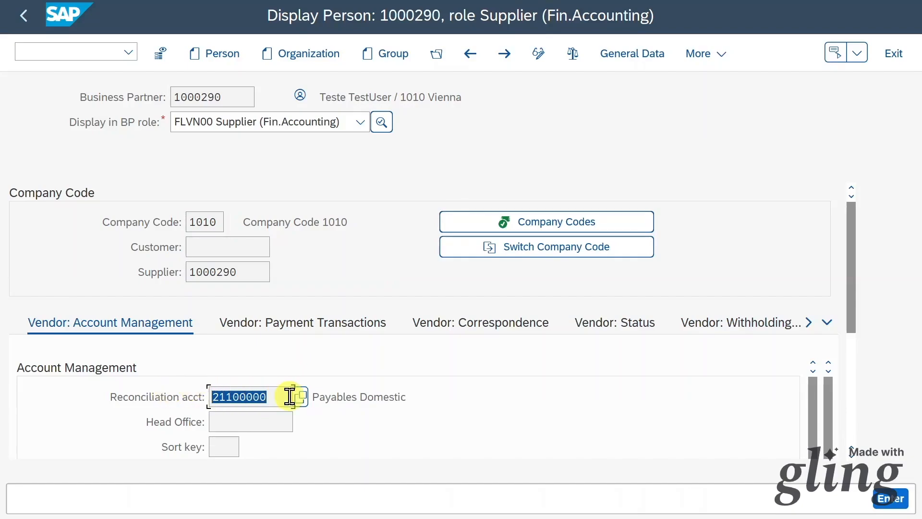
click(289, 397)
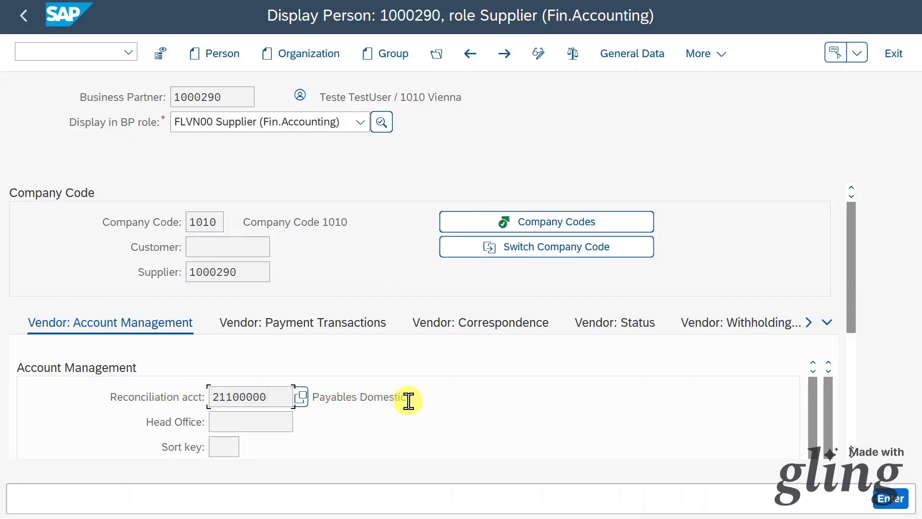
drag(409, 397, 312, 397)
click(271, 396)
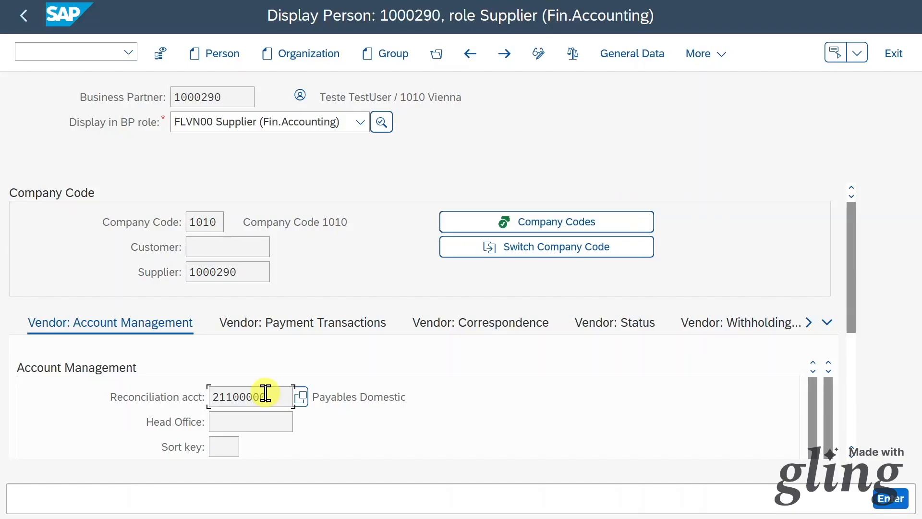
Highlight the business partner number and reconciliation account 21100000 for reference.
drag(238, 97, 89, 96)
click(226, 99)
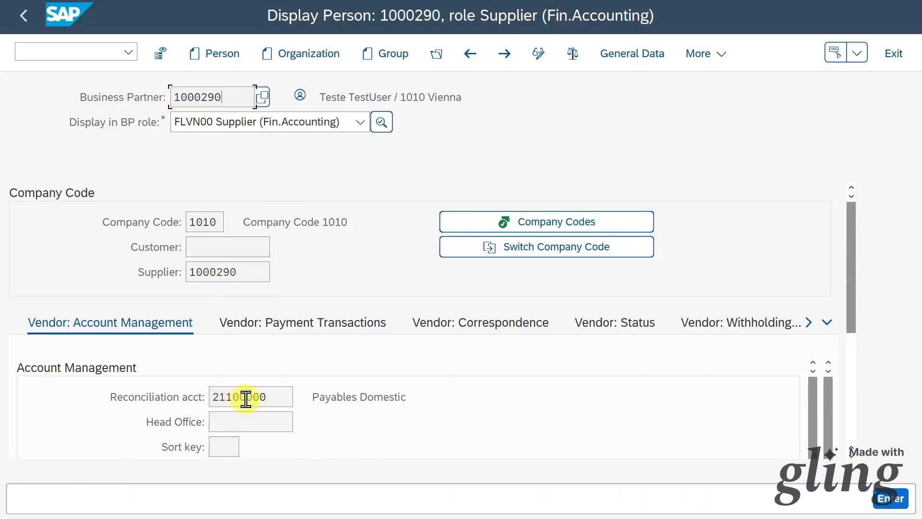
click(268, 396)
drag(268, 396, 182, 398)
drag(272, 398, 206, 406)
click(272, 392)
Enter /ospro to launch the customizing implementation guide.
click(85, 48)
text(/ospro)
key(Return)
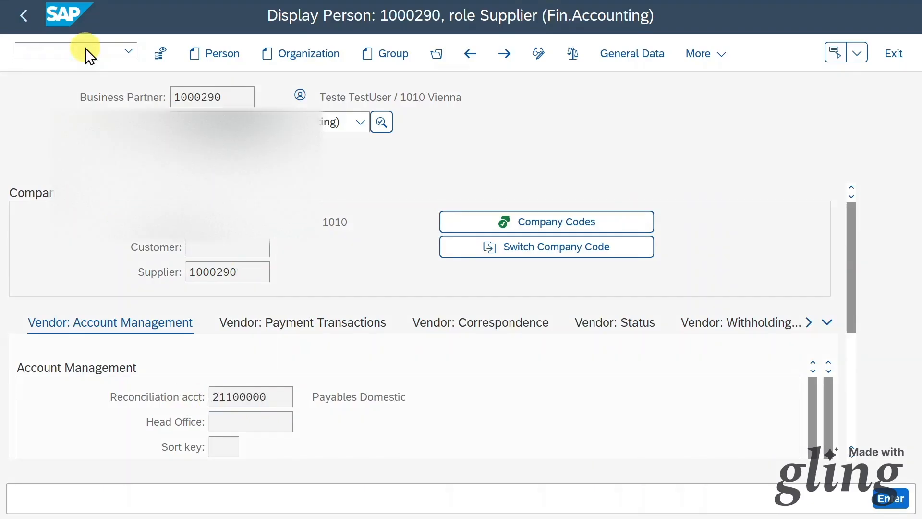
In the SAP Reference IMG, drill to Postings with Alternative Reconciliation Account and run the vendor setting.
click(203, 51)
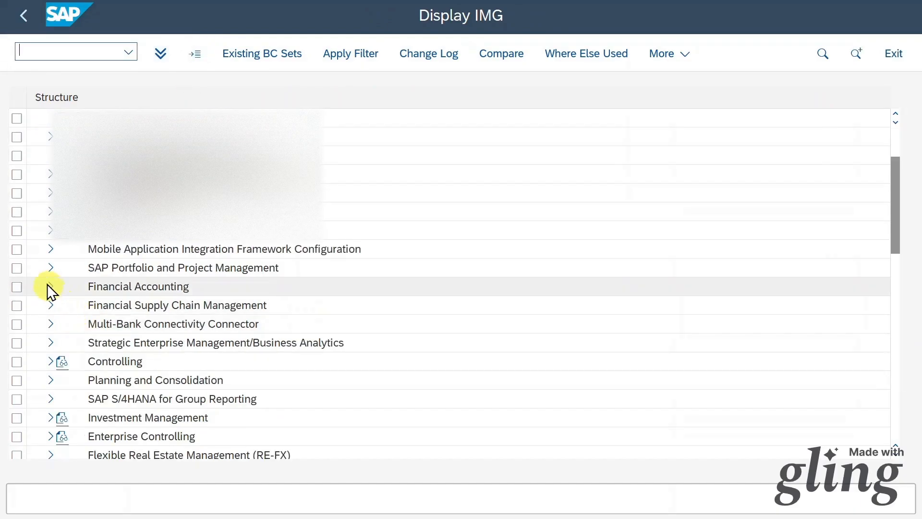
click(50, 287)
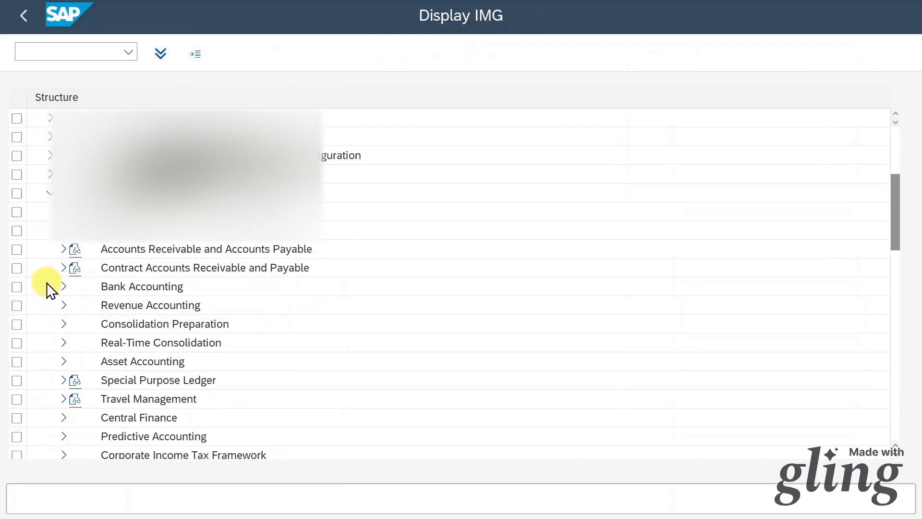
click(62, 249)
click(76, 324)
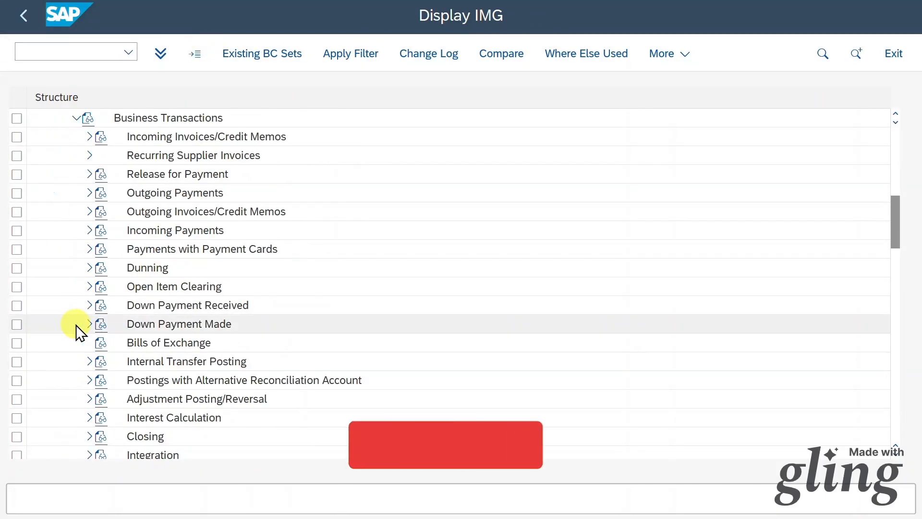
click(88, 379)
scroll(205, 209, down, 2)
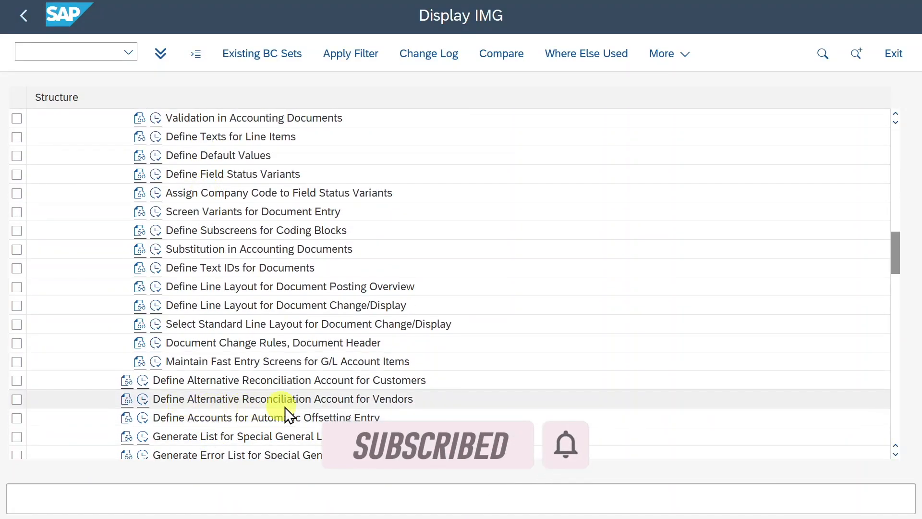
click(144, 399)
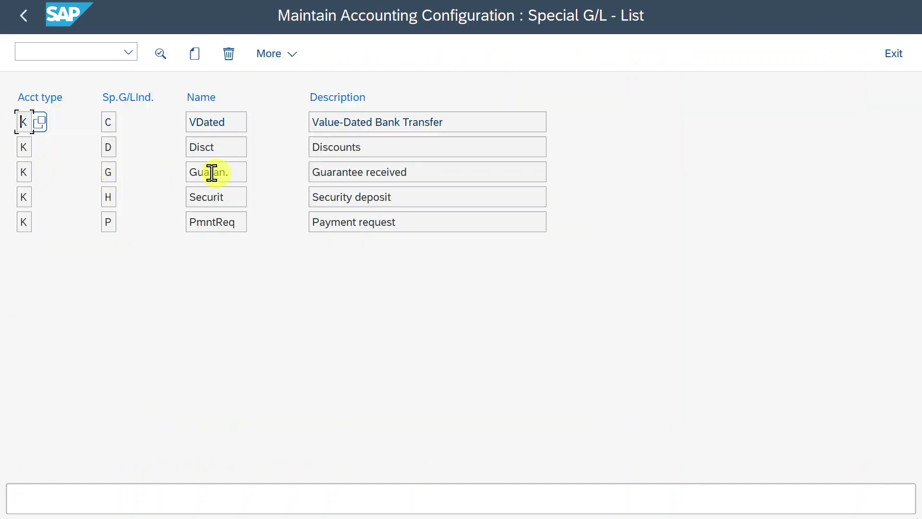
Open indicator G's assignment and verify 21100000 maps to special G/L account 21720100.
double_click(108, 173)
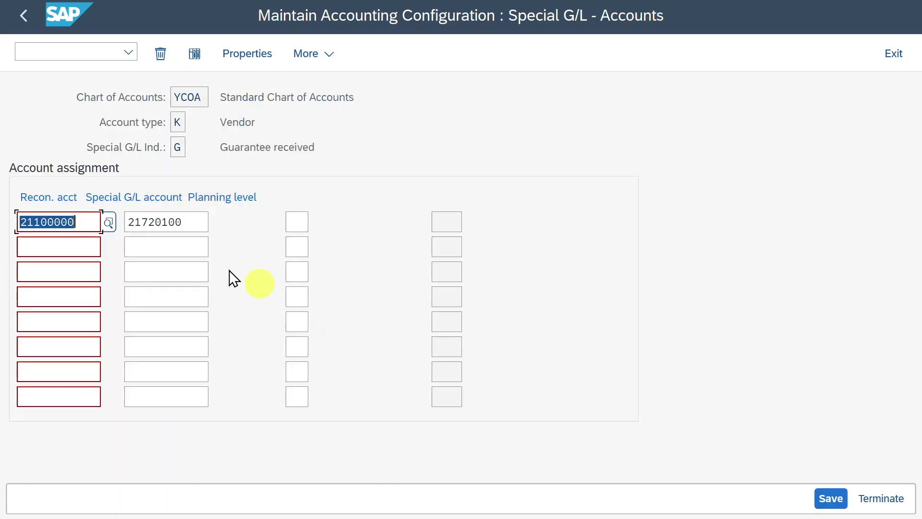
drag(77, 222, 10, 220)
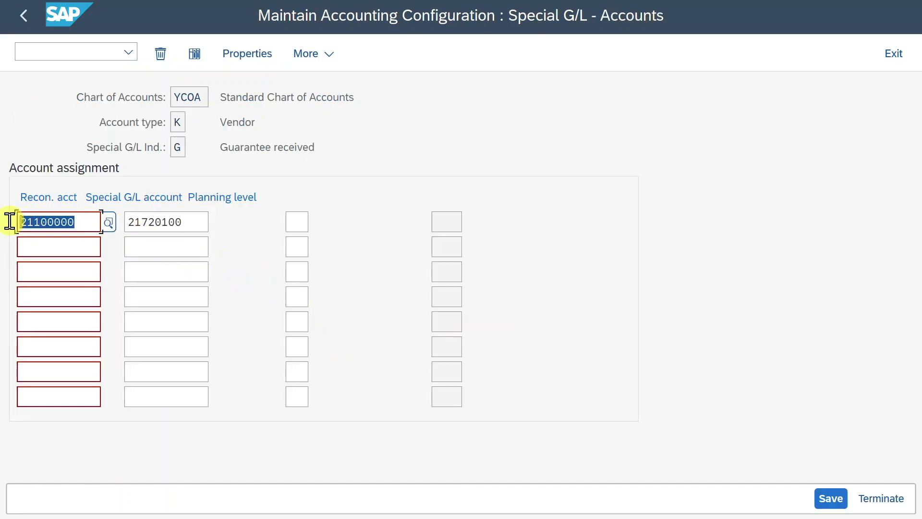
drag(182, 222, 109, 231)
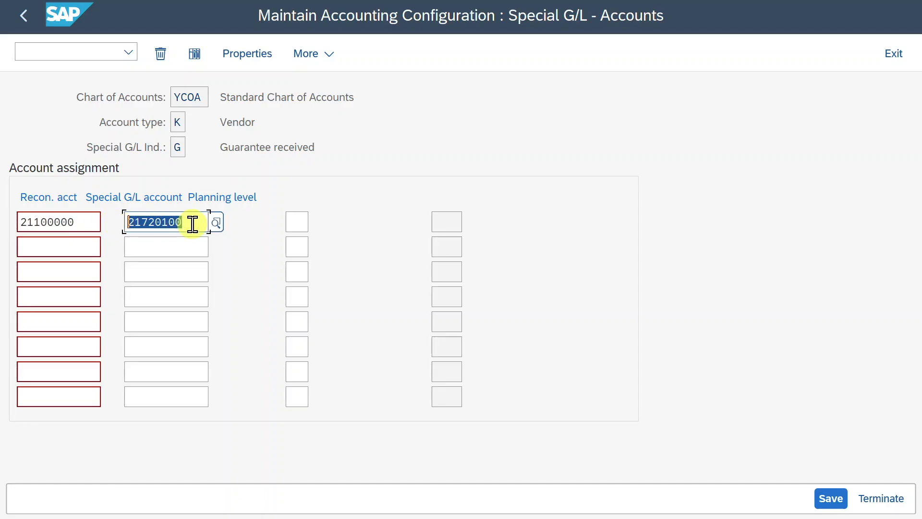
click(213, 222)
click(575, 432)
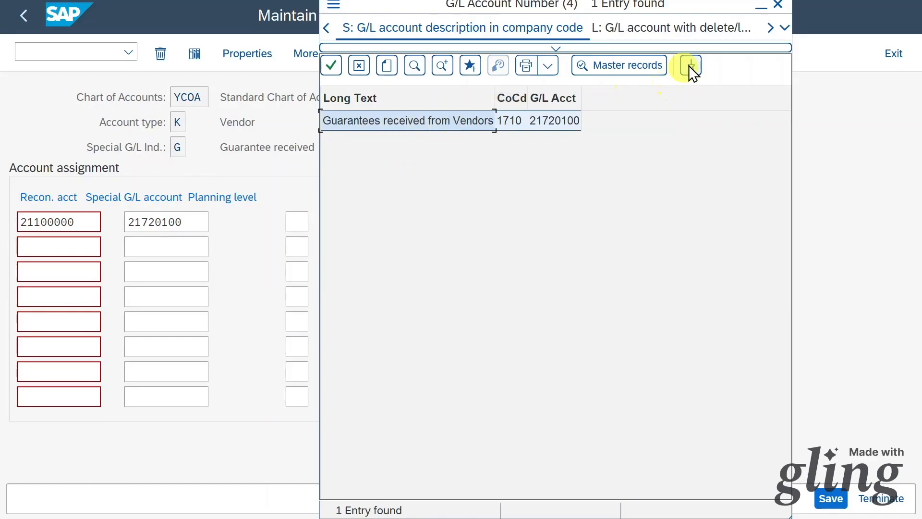
click(778, 5)
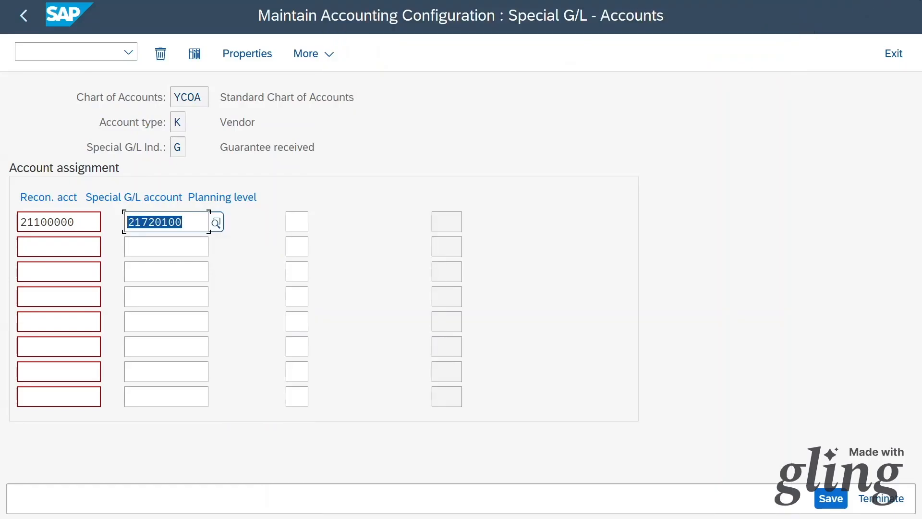
click(204, 374)
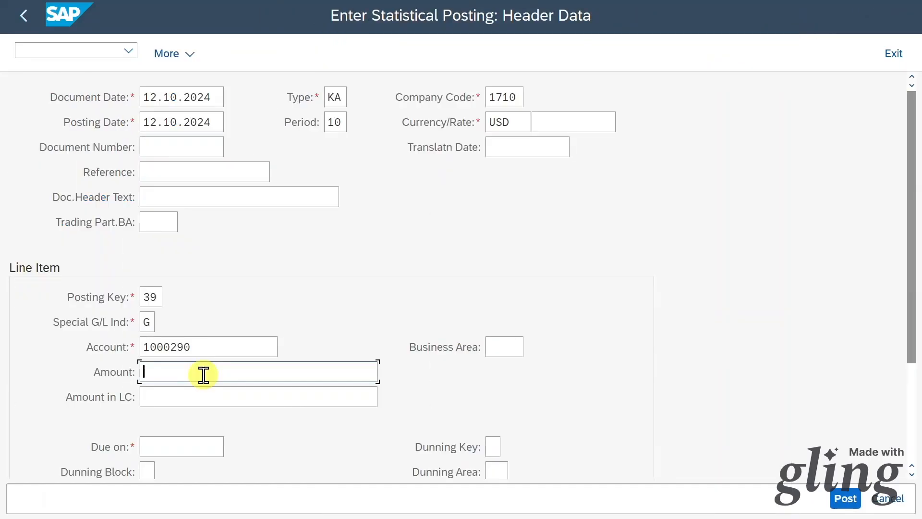
text(10000)
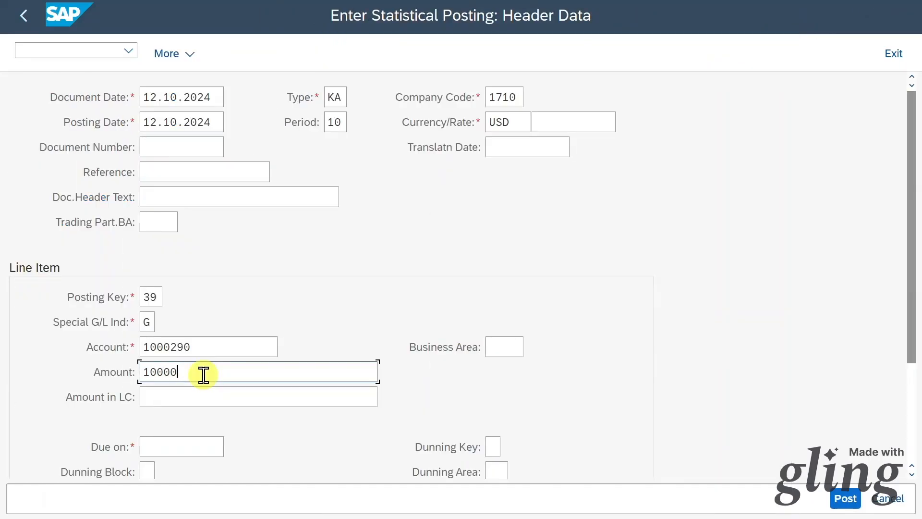
key(Return)
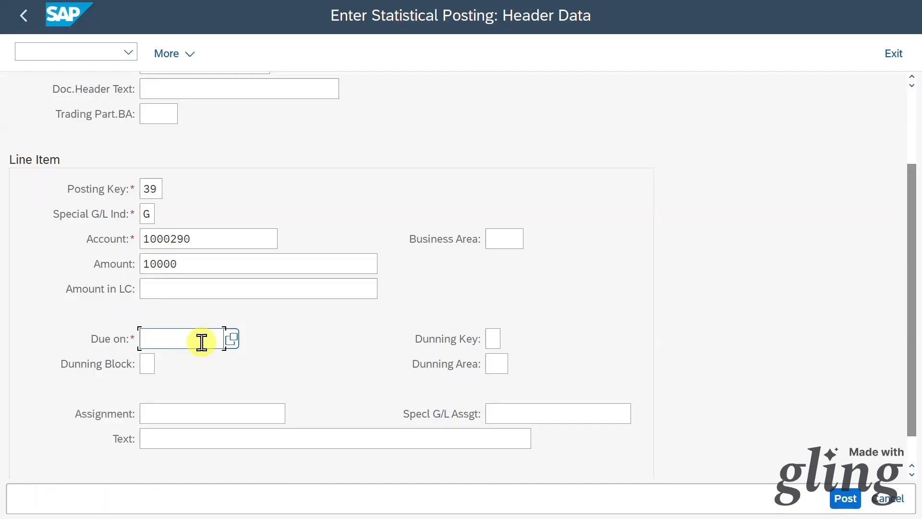
text(30.10.2024)
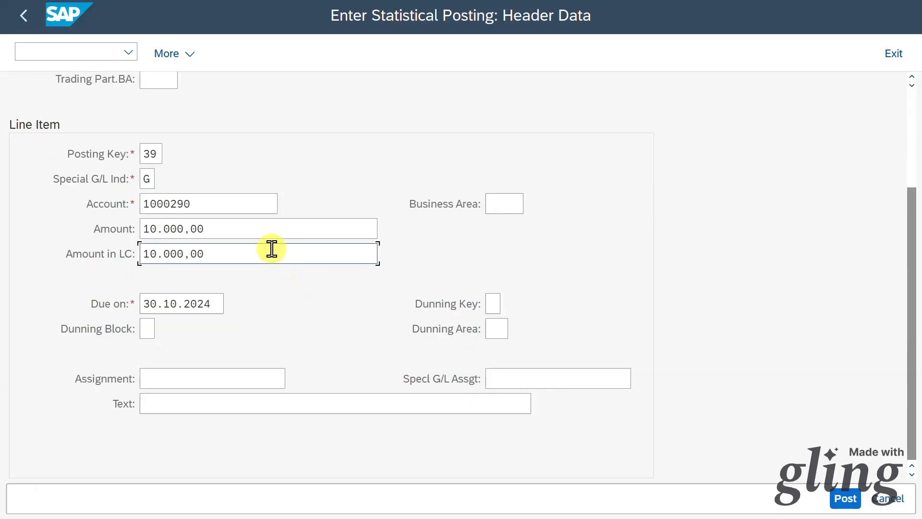
click(844, 498)
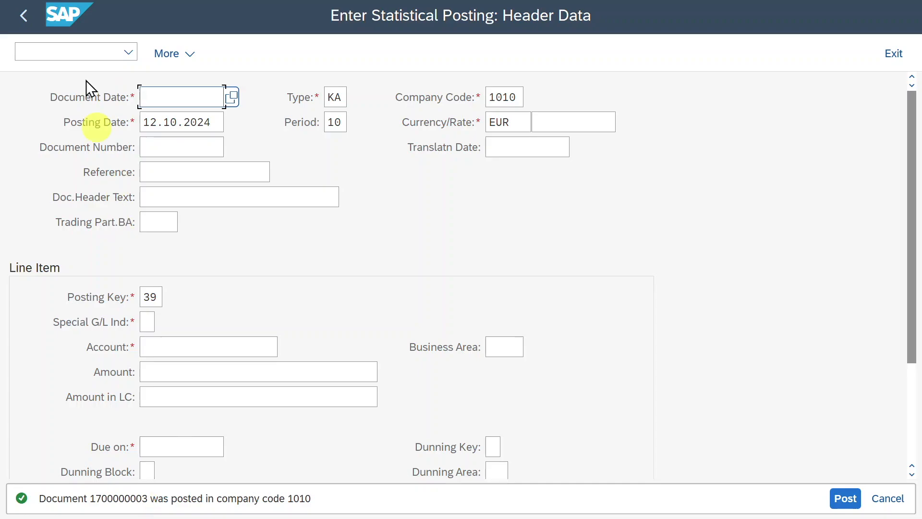
click(85, 55)
text(/nfb03)
key(Return)
key(Return)
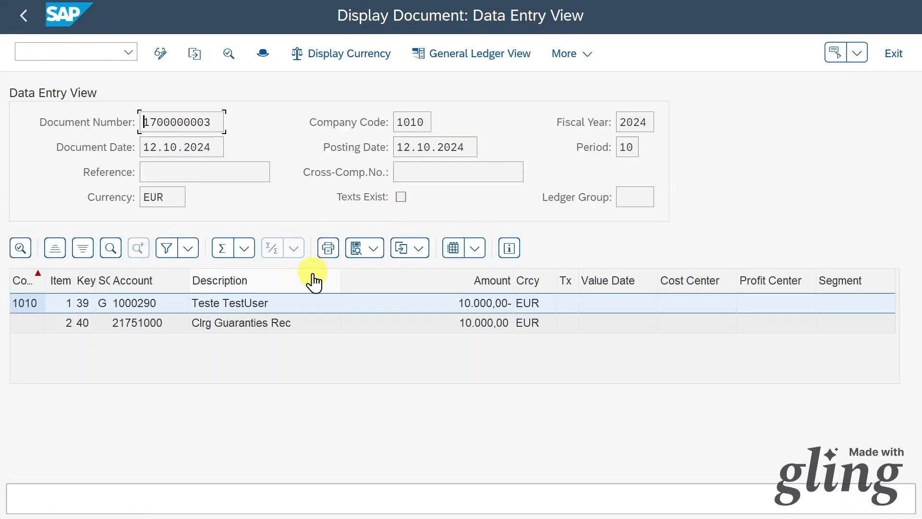
click(227, 326)
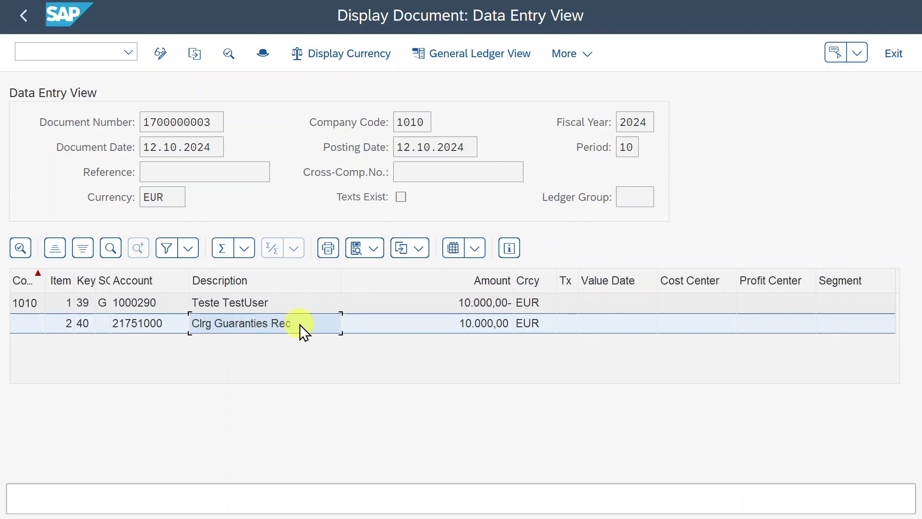
click(279, 303)
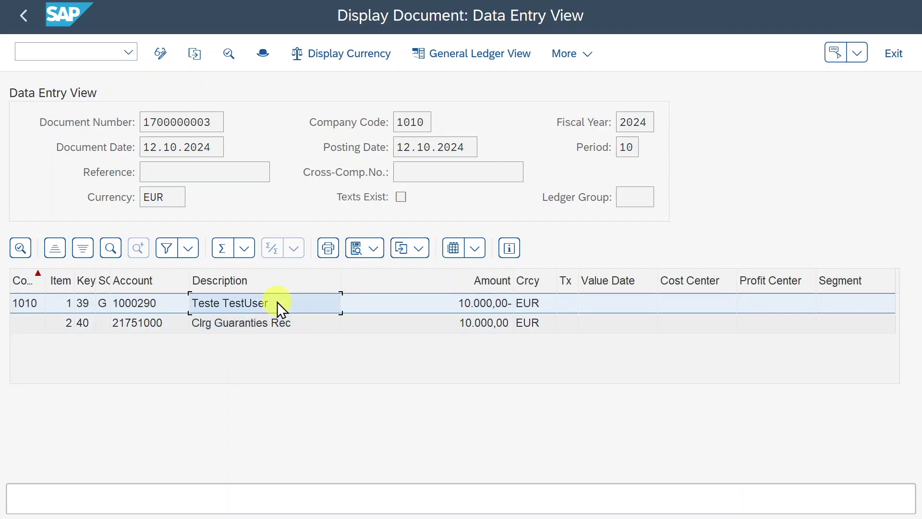
click(24, 17)
Start an automatic payment run with run date 12.10.2024 and identification Test1.
click(24, 16)
click(68, 46)
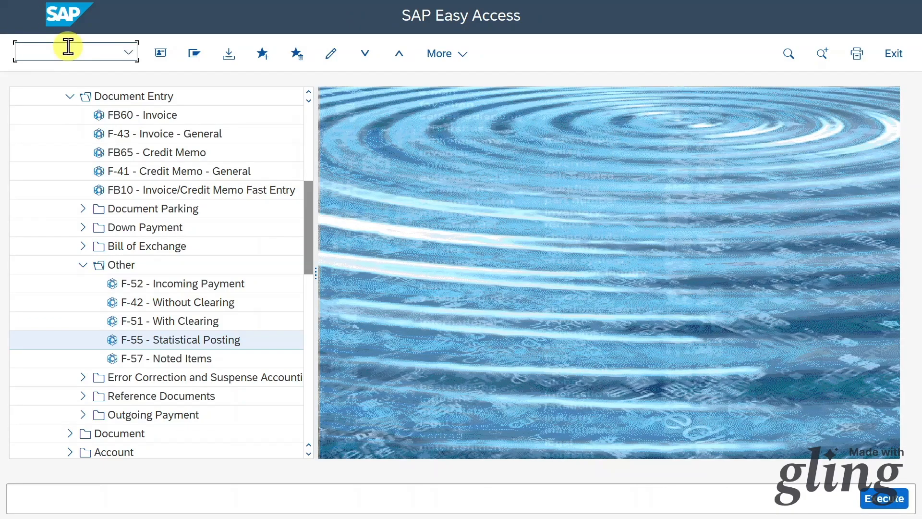
text(/nfb03)
key(Return)
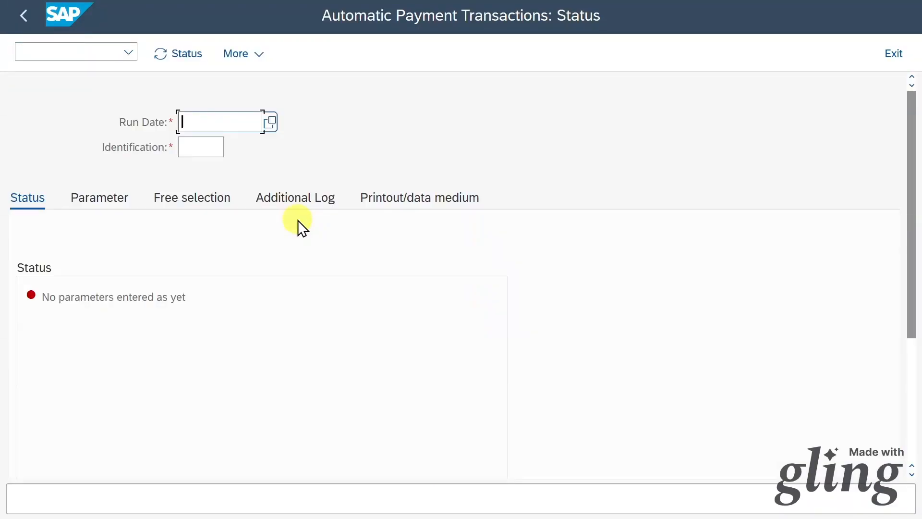
text(12.10.2024)
key(Tab)
text(Test1)
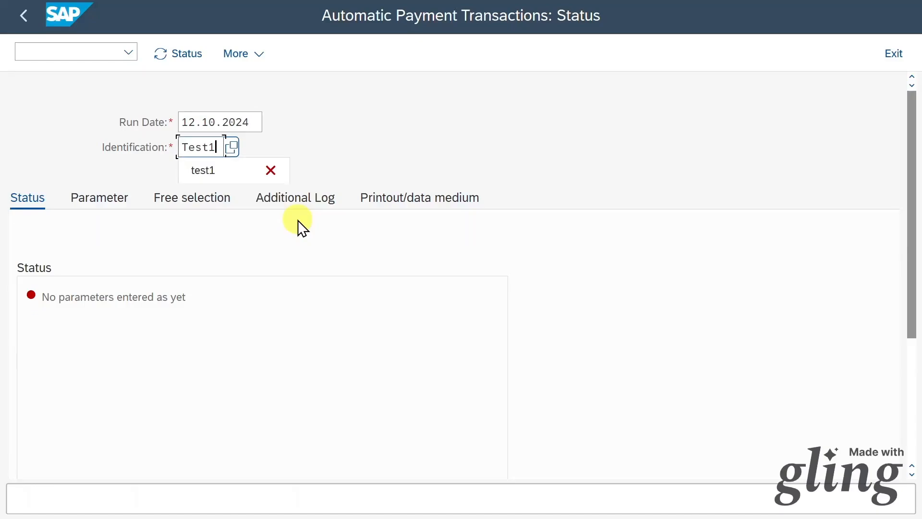
key(Return)
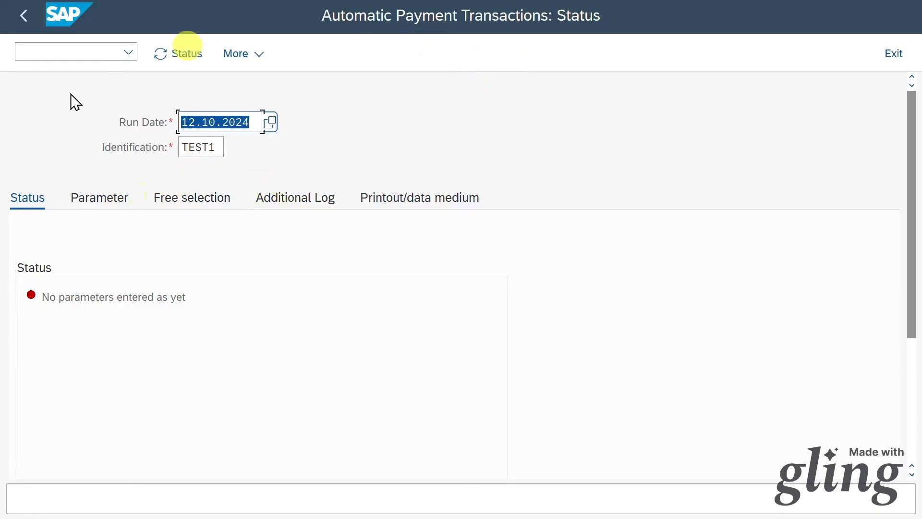
Enter run parameters: company code 1010, payment method UT, next posting date 13.10.2024.
click(106, 197)
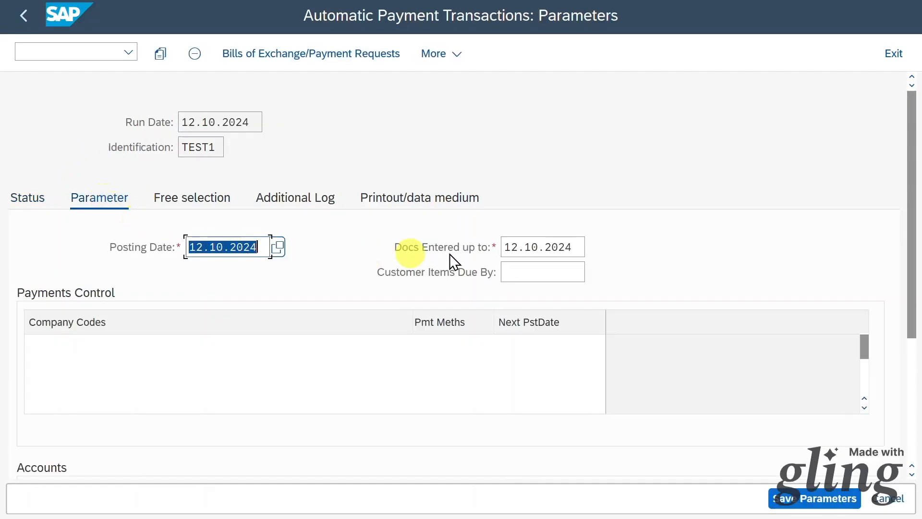
click(314, 338)
text(1010)
key(Tab)
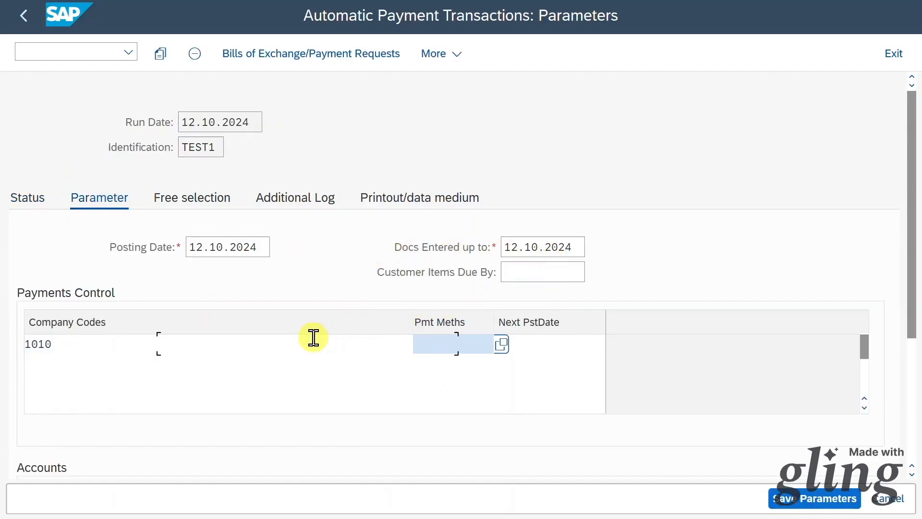
text(UT)
click(549, 345)
text(13.0)
drag(912, 309, 912, 419)
click(325, 315)
Log due date checks, payment method selections and line items for vendor 1000290, then save parameters.
click(327, 339)
scroll(282, 148, up, 3)
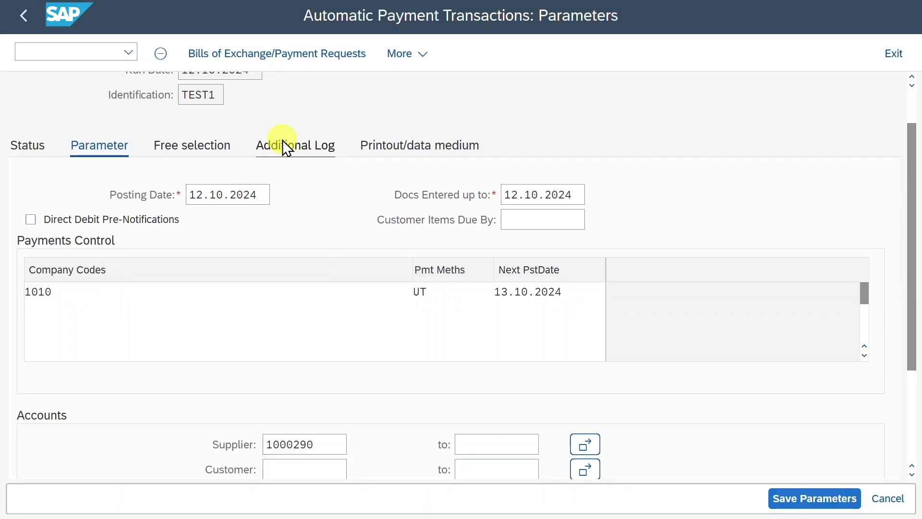
click(282, 144)
click(109, 268)
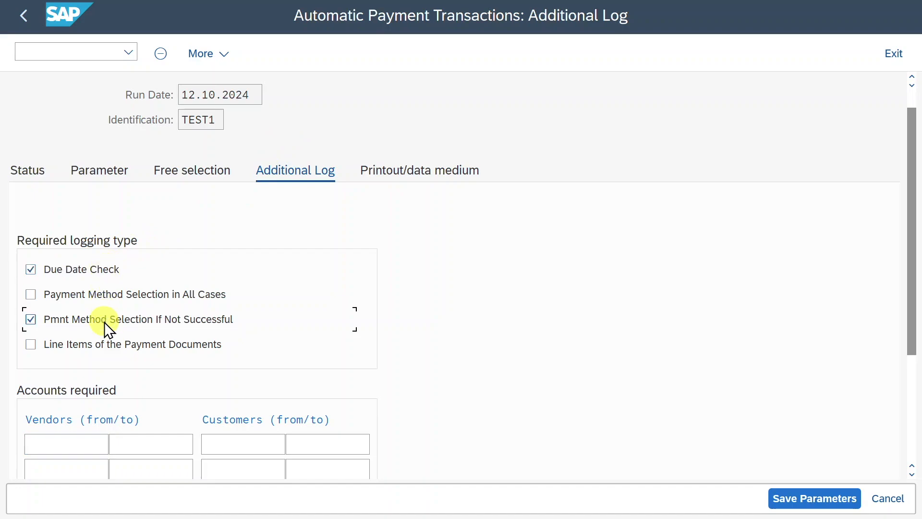
click(113, 343)
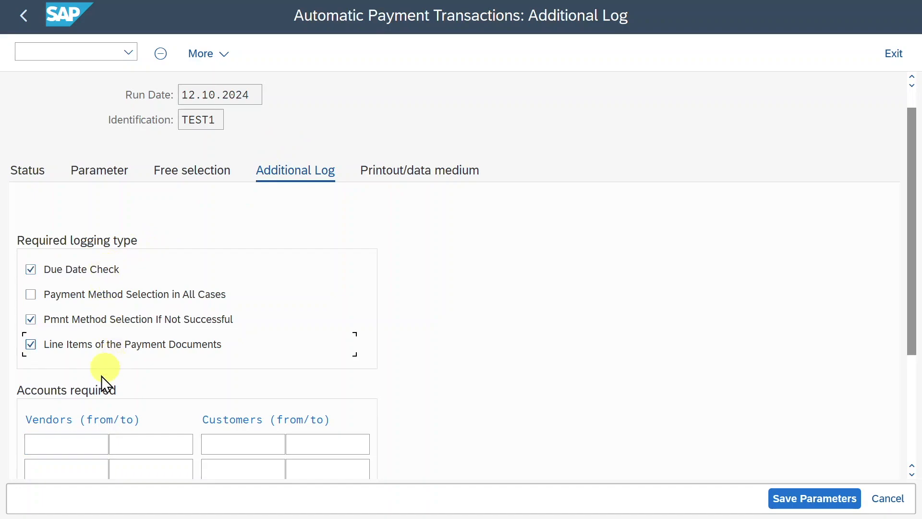
click(77, 438)
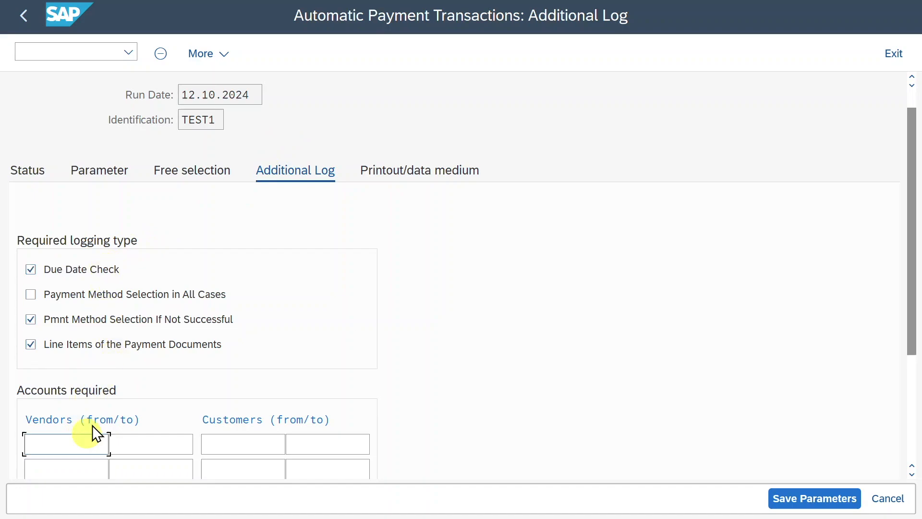
text(1000290)
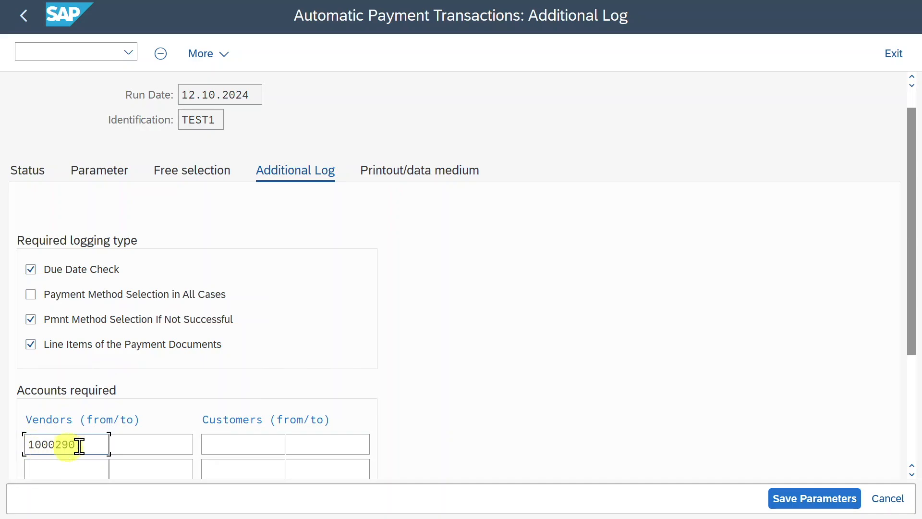
click(828, 500)
click(28, 172)
Schedule the payment proposal to start immediately and display the created proposal.
click(257, 55)
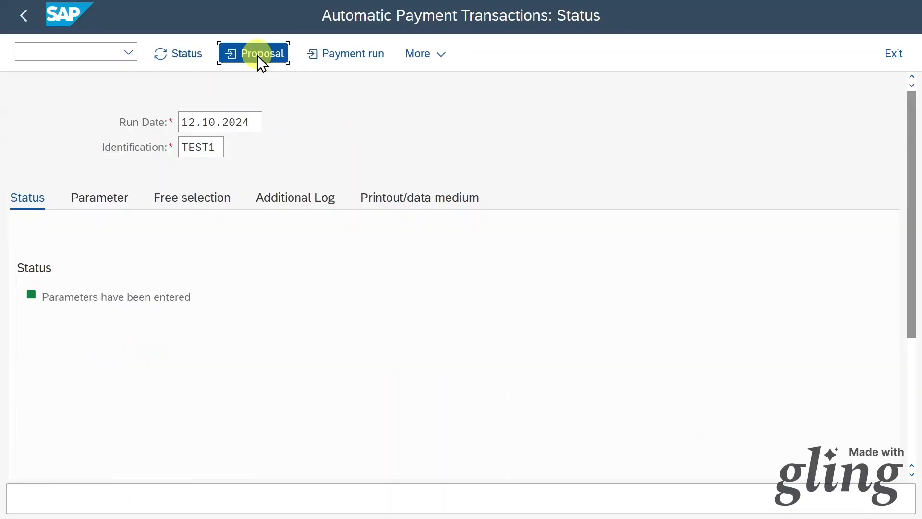
click(347, 317)
click(486, 503)
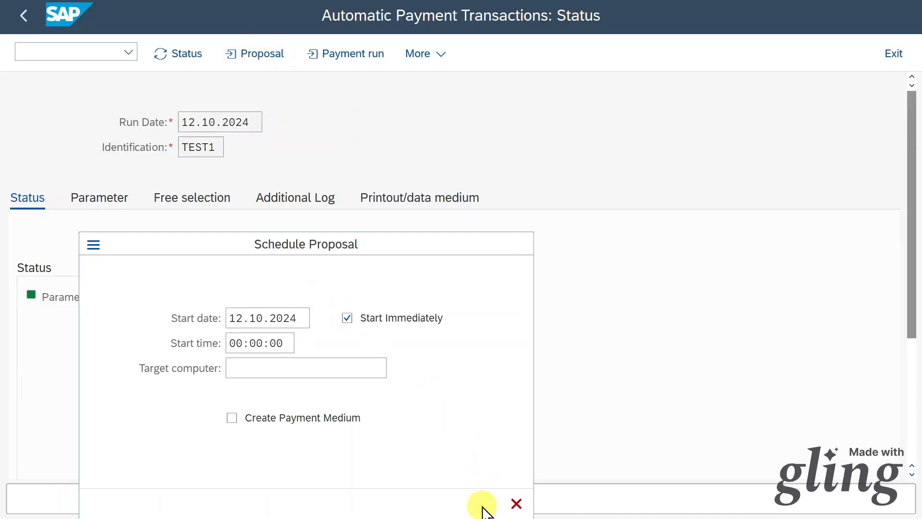
click(183, 54)
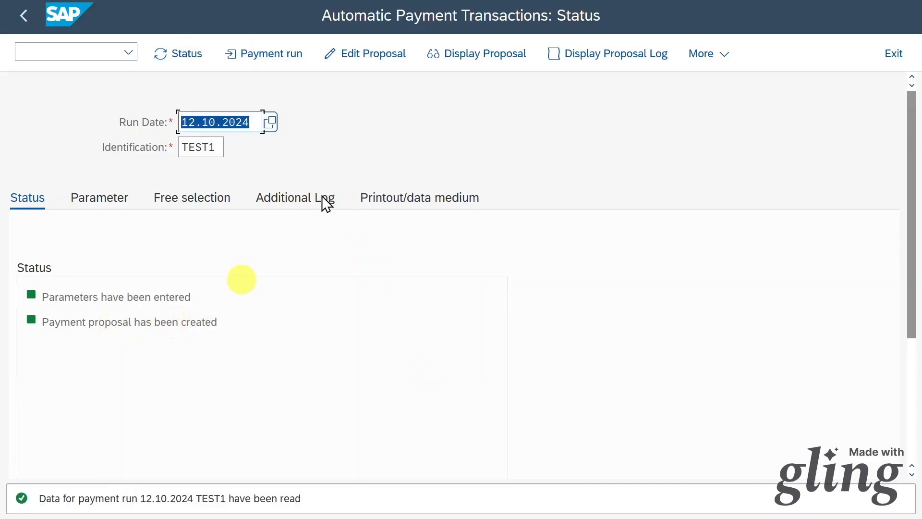
click(455, 57)
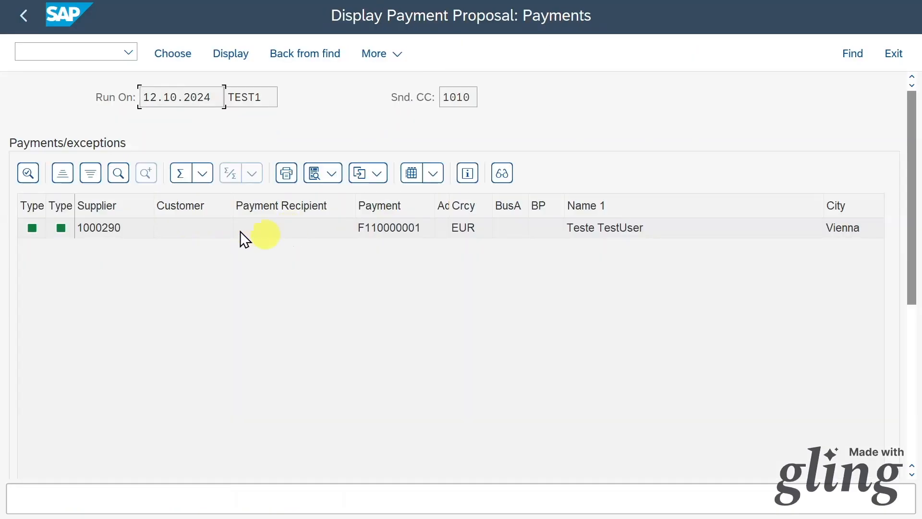
click(34, 20)
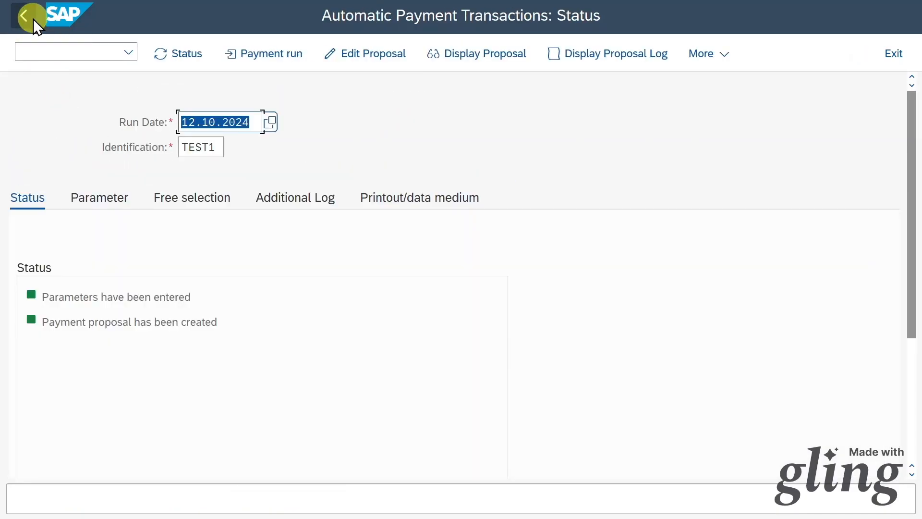
Execute the payment run with payment media creation and view its job log.
click(265, 55)
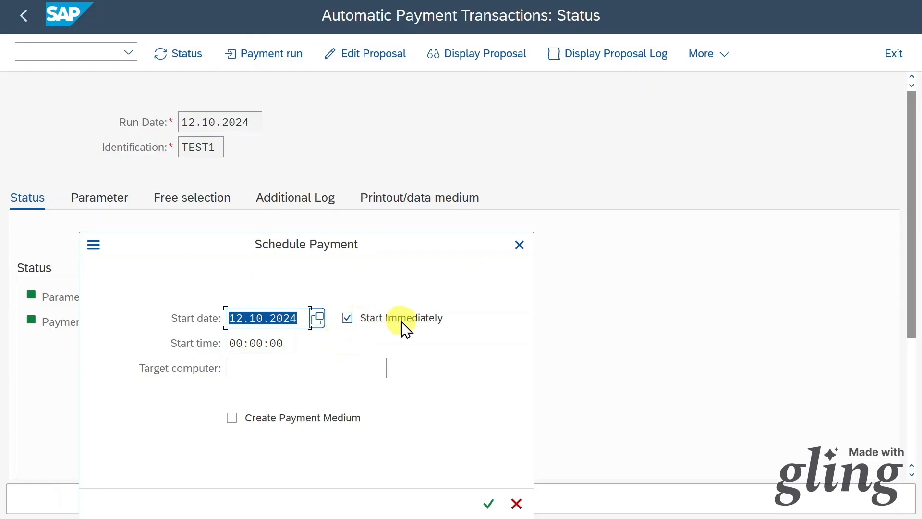
click(345, 417)
click(491, 503)
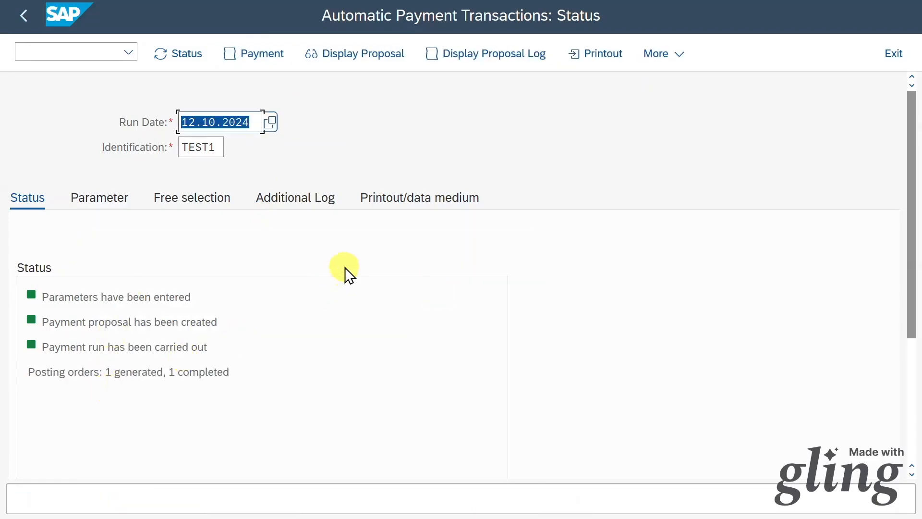
click(247, 56)
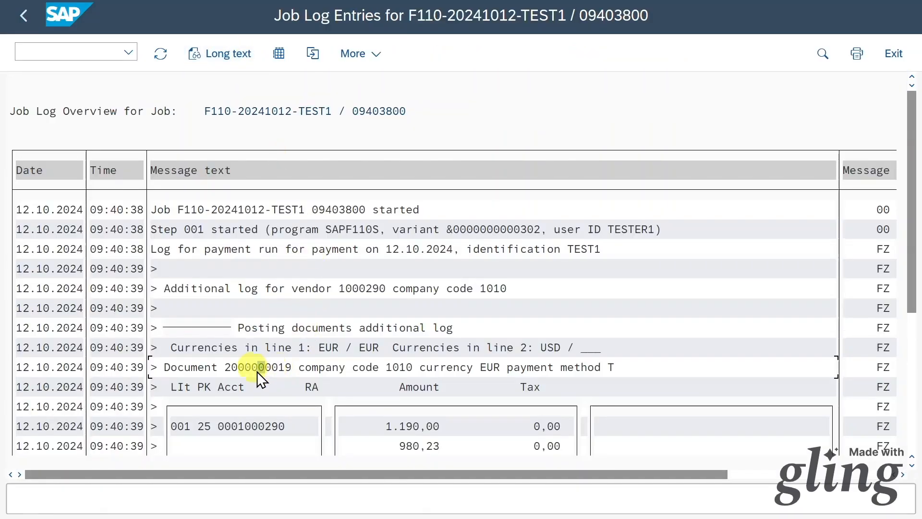
click(99, 49)
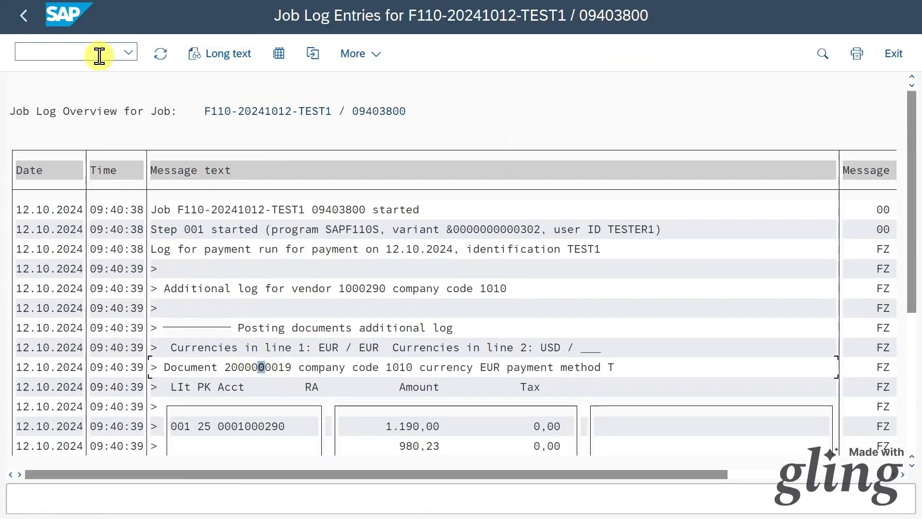
text(/nfb03)
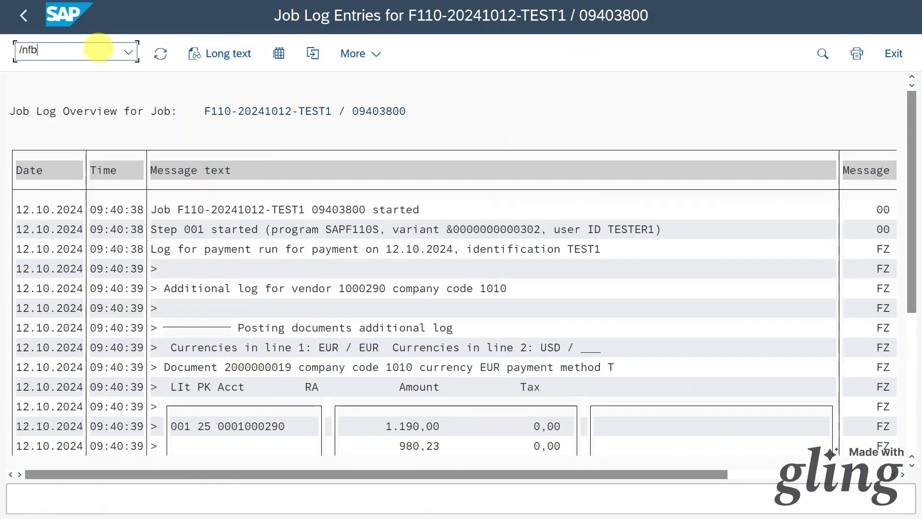
key(Return)
key(Return)
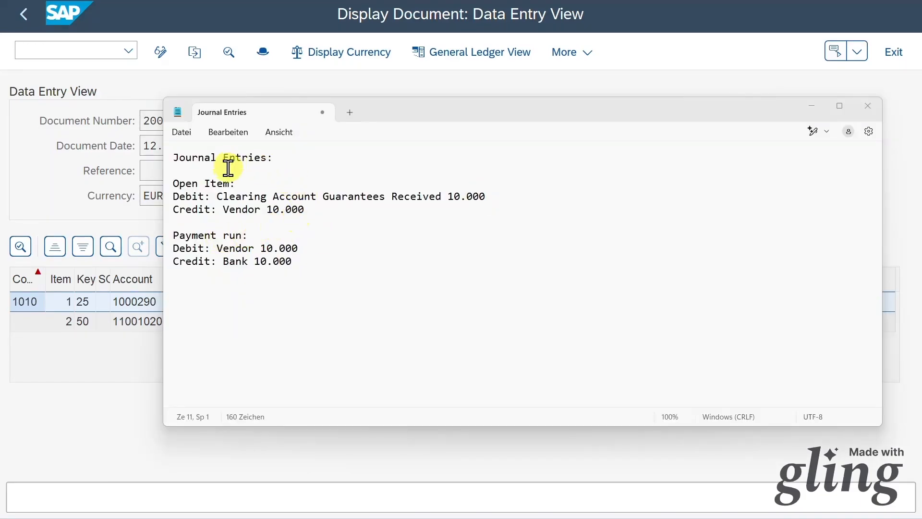
Review the Open Item entry: 10.000 Clearing Account Guarantees Received debit against Vendor credit.
click(296, 158)
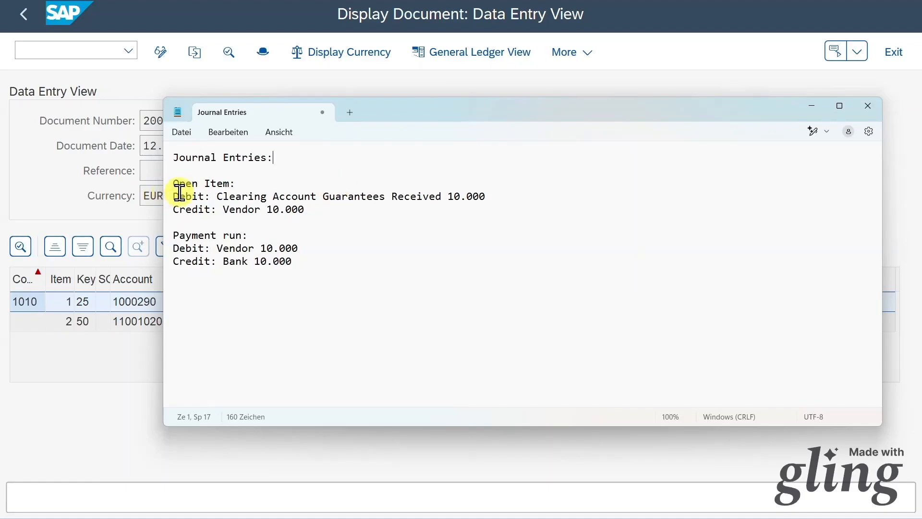
drag(175, 182, 400, 198)
click(252, 196)
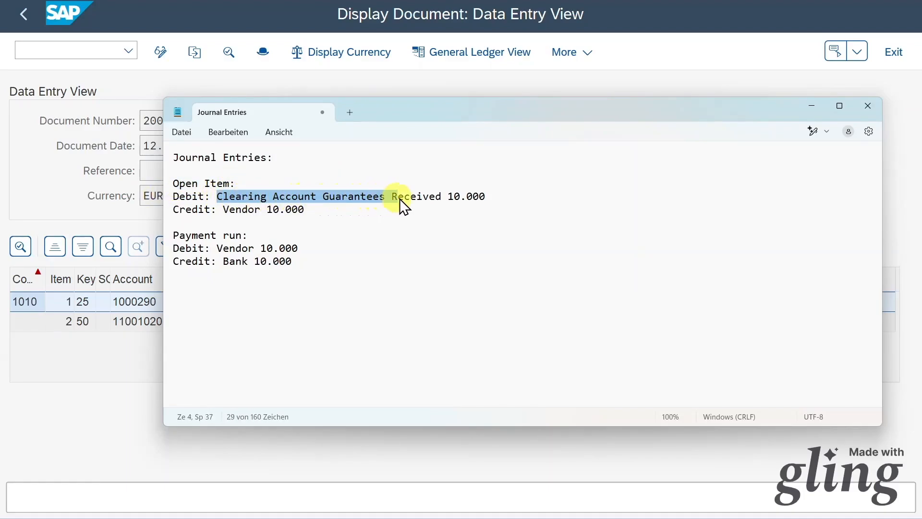
drag(457, 198, 485, 197)
click(461, 198)
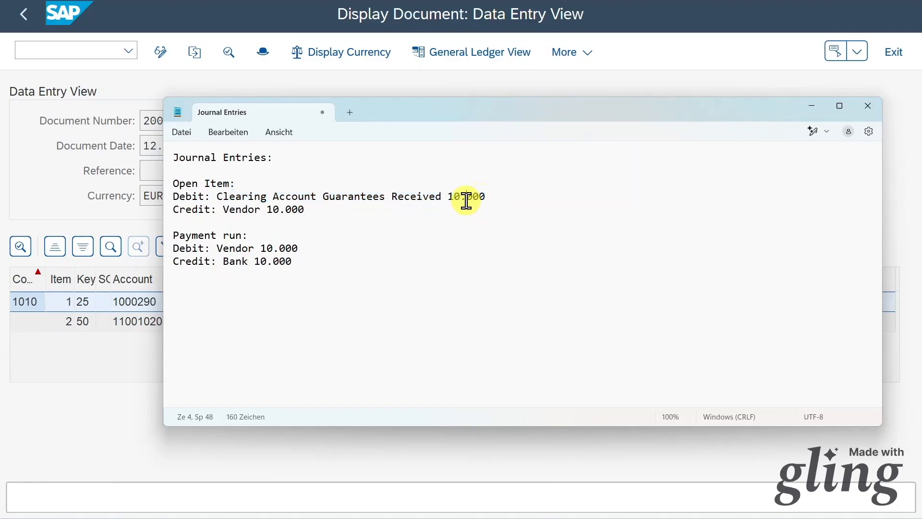
drag(303, 212, 158, 215)
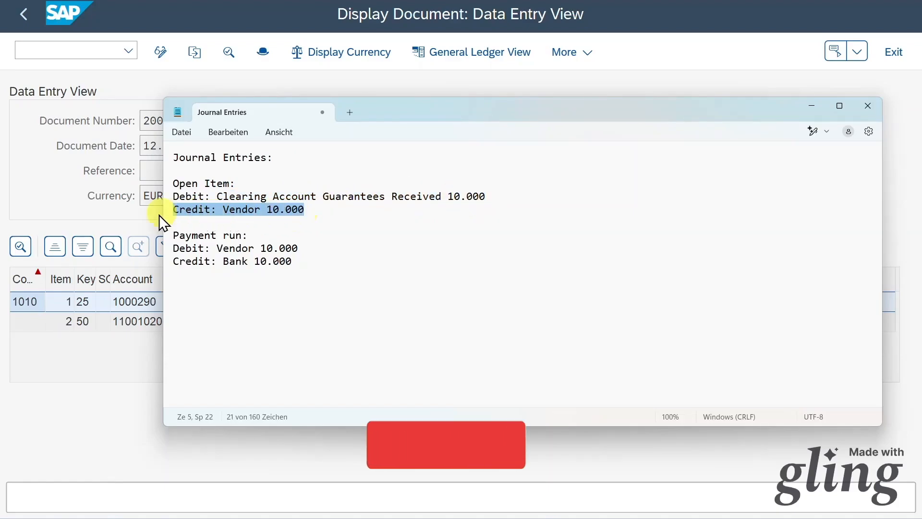
click(267, 211)
Review the Payment run entry, Vendor debited against Bank, then minimize the notes.
drag(246, 236, 158, 235)
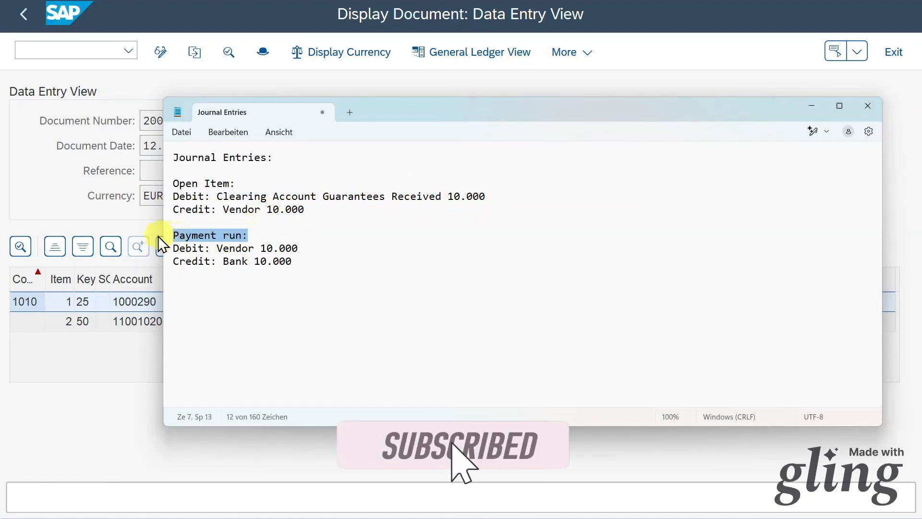
click(272, 247)
drag(300, 248, 165, 250)
key(Right)
drag(302, 209, 159, 215)
drag(298, 247, 158, 257)
click(296, 263)
drag(296, 263, 163, 264)
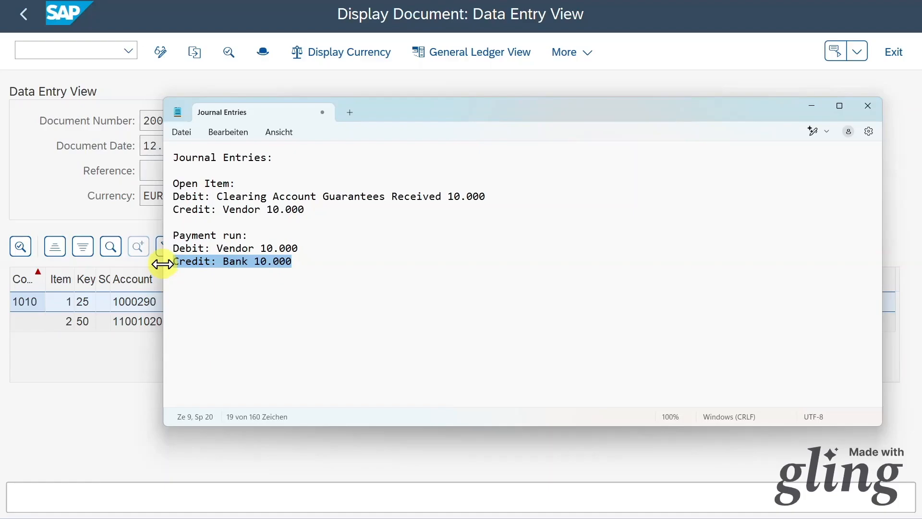
click(667, 86)
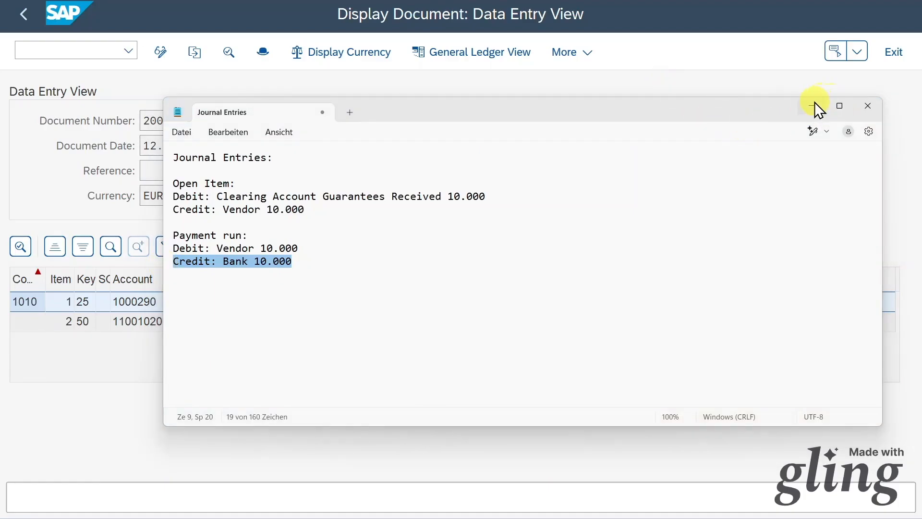
click(814, 102)
Start a statistical posting with document date 25.12.2024.
click(71, 47)
text(/o-)
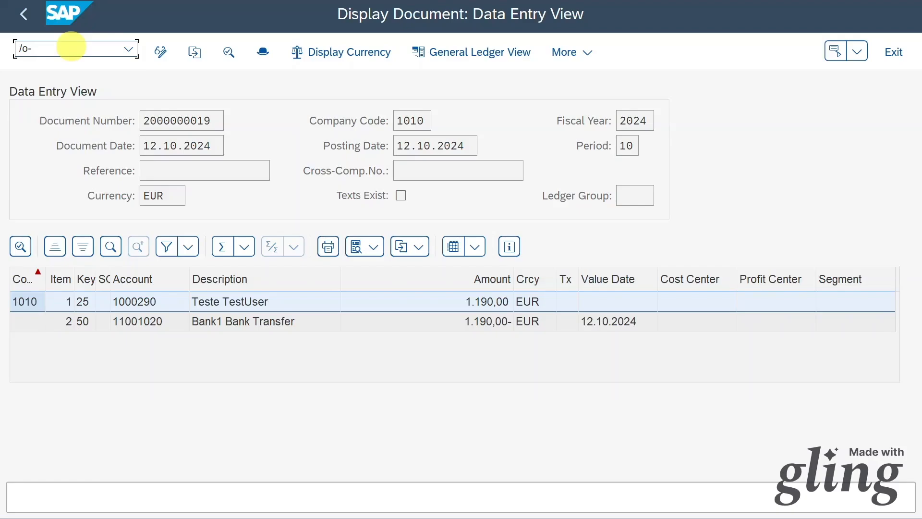
key(Return)
click(144, 95)
text(25.12.2024)
scroll(216, 221, down, 1)
Enter special G/L indicator G, the vendor, due date 30.12.2024 and amount 15.000, then post.
click(149, 283)
text(G)
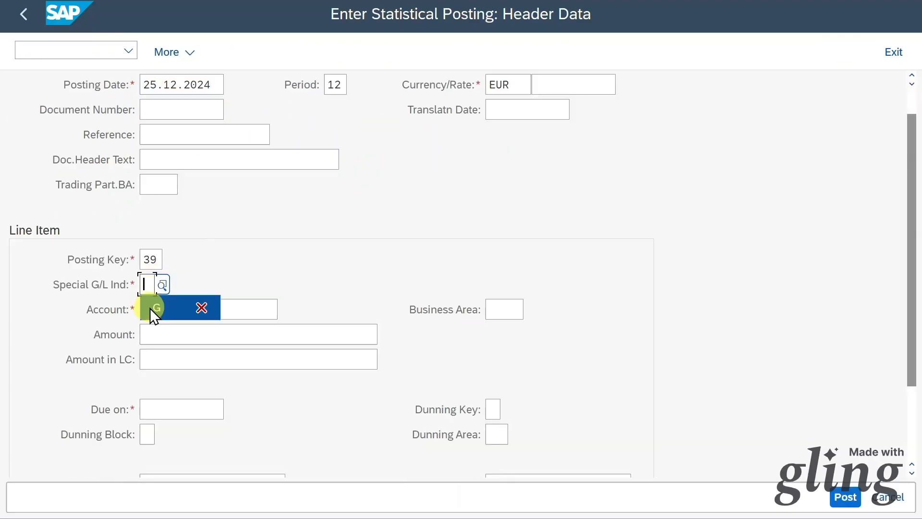
click(172, 309)
scroll(259, 357, down, 1)
click(214, 373)
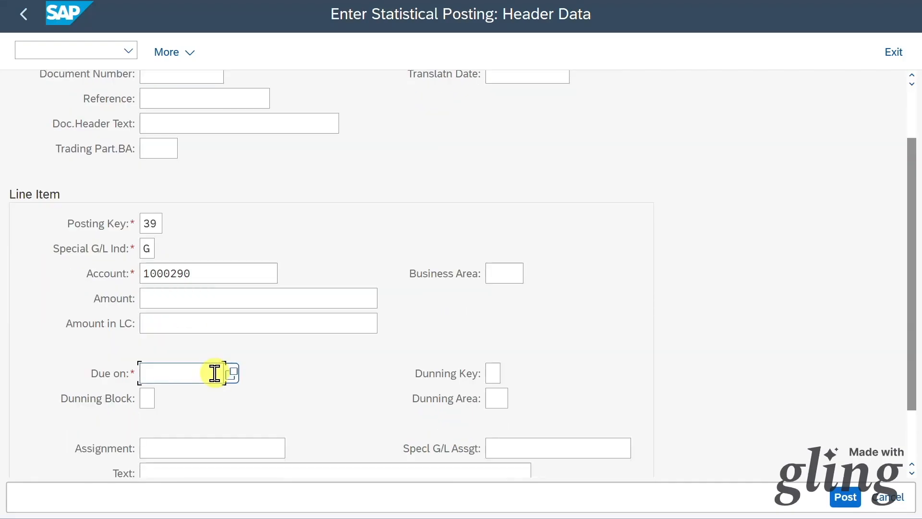
text(30.12.2024)
key(Return)
text(15.000)
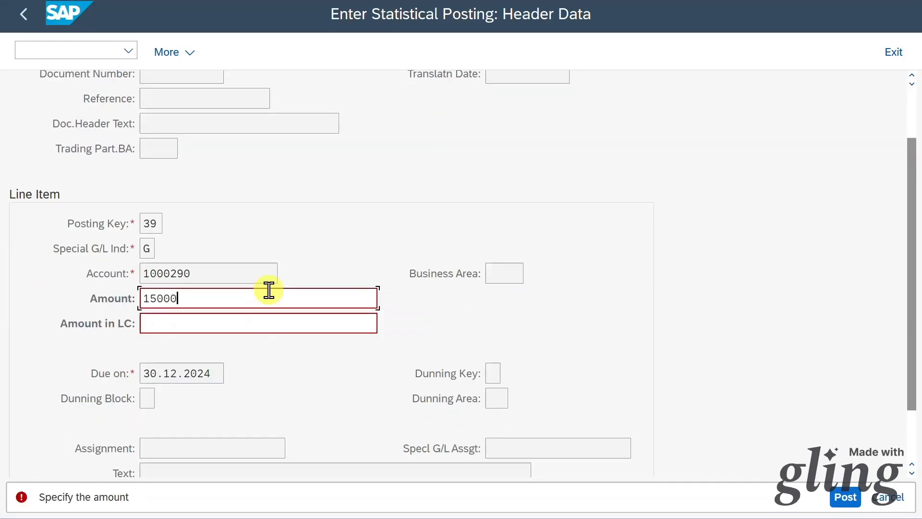
key(Return)
scroll(269, 290, down, 2)
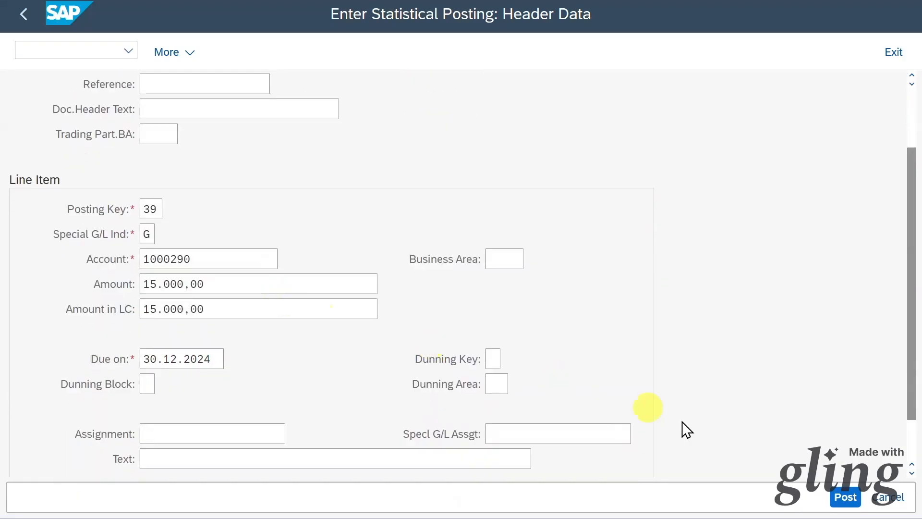
click(845, 497)
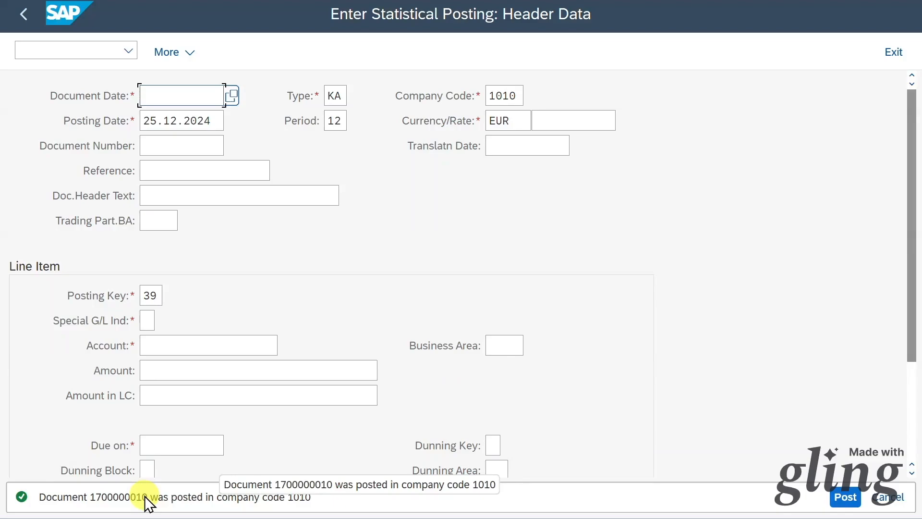
drag(145, 496, 91, 497)
click(92, 46)
text(/nfb03)
key(Return)
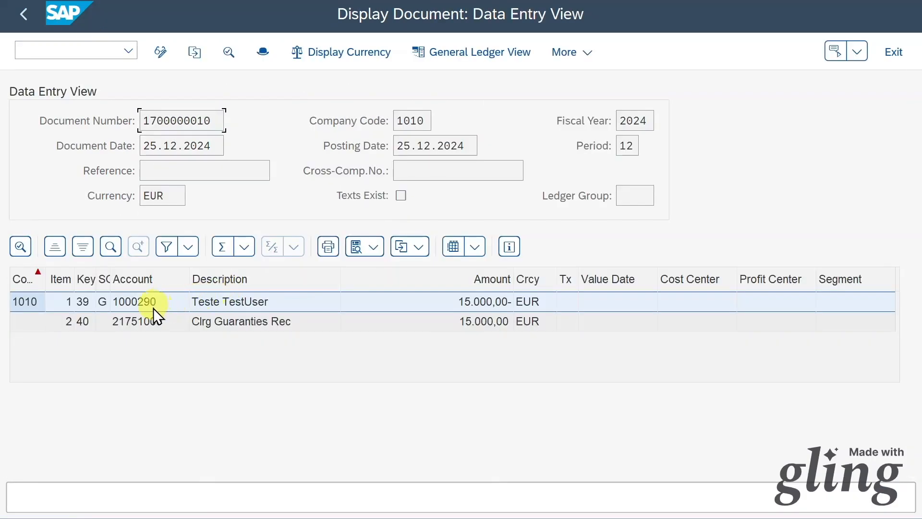
click(139, 321)
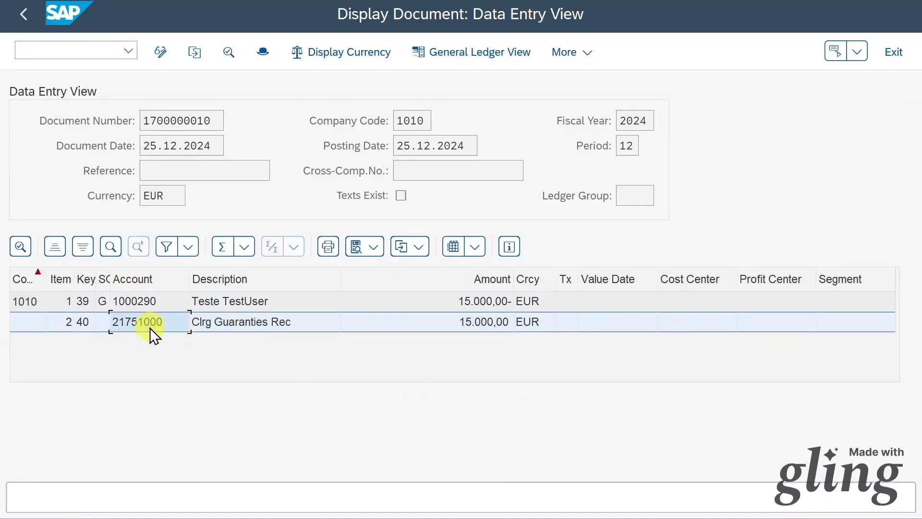
click(158, 303)
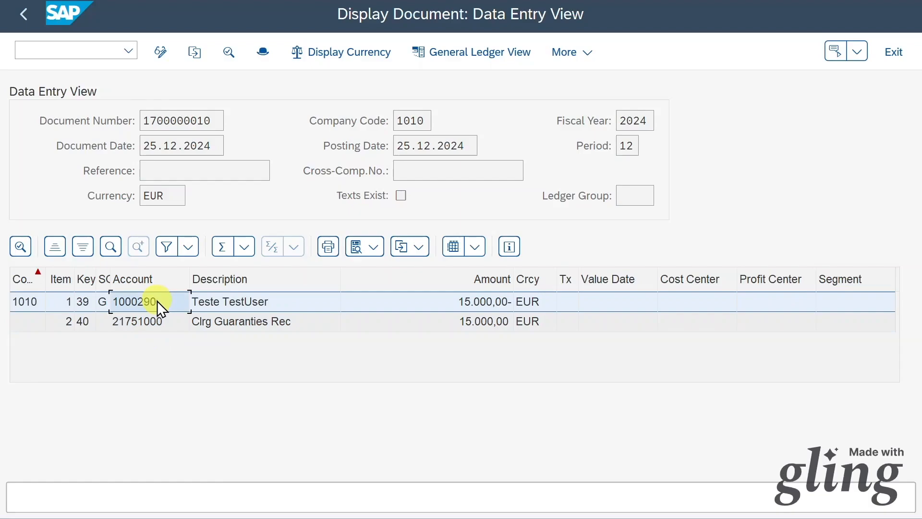
click(91, 50)
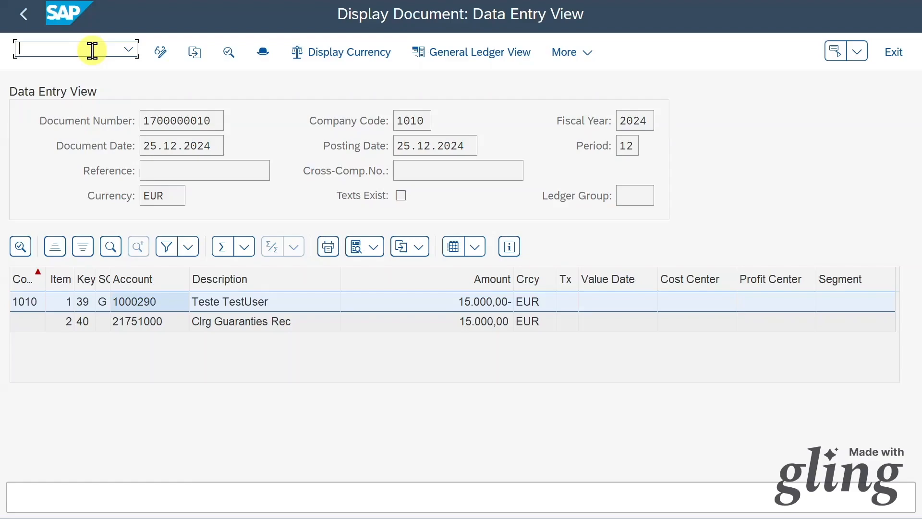
Open F-56, choose G/L account 21720100 from history, and list reversible guarantee items.
text(/nf-56)
key(Return)
click(198, 122)
scroll(230, 298, down, 1)
click(230, 298)
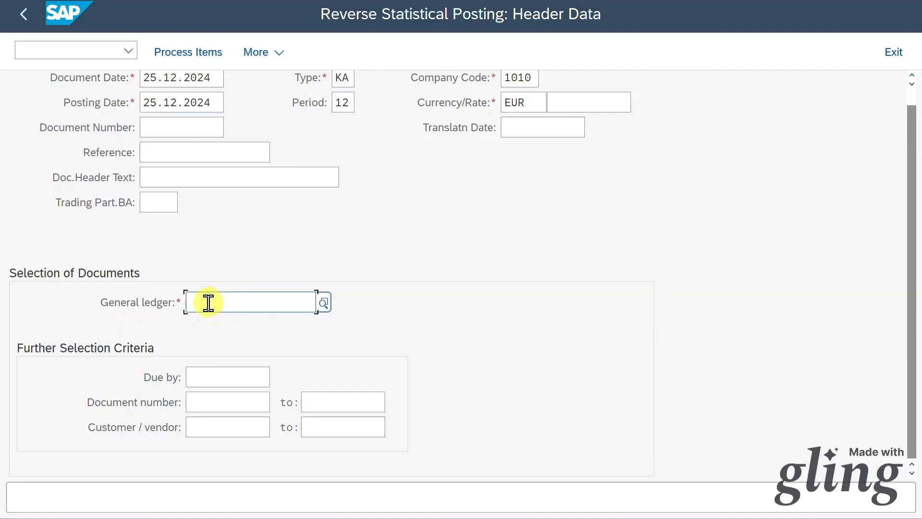
click(251, 304)
click(252, 455)
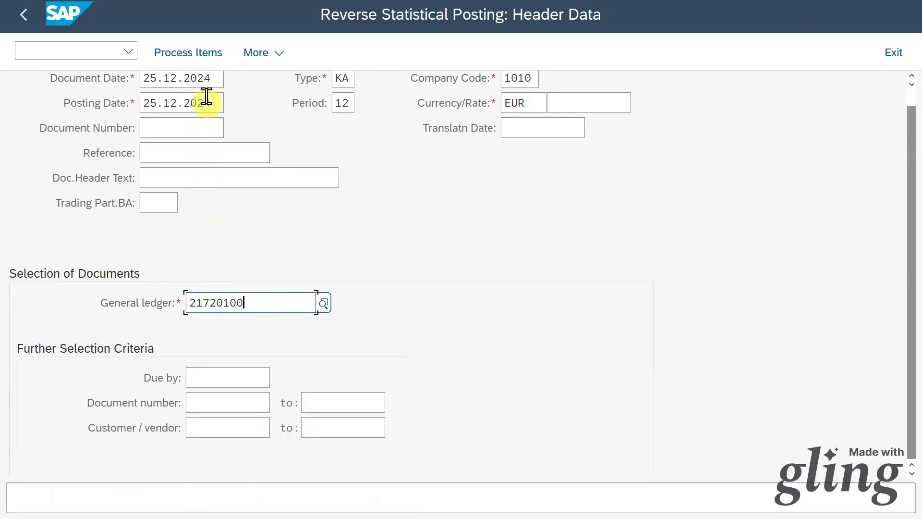
click(203, 56)
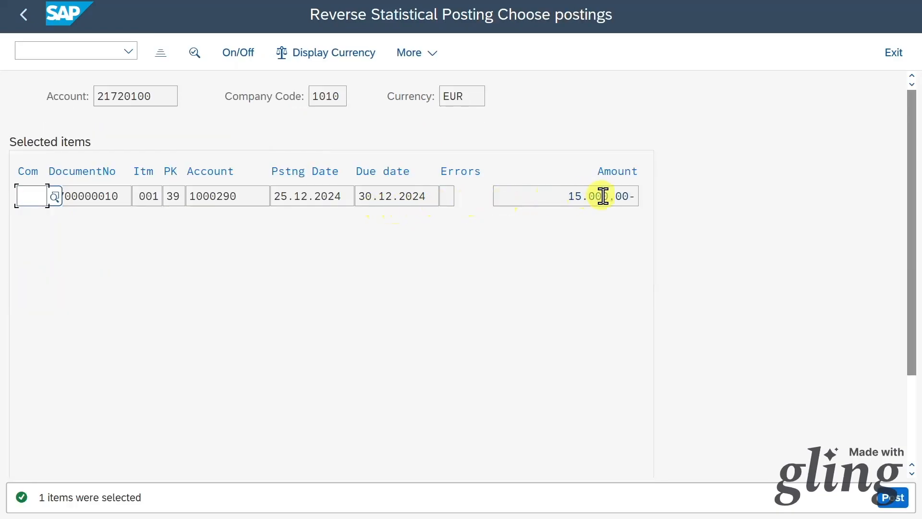
click(603, 197)
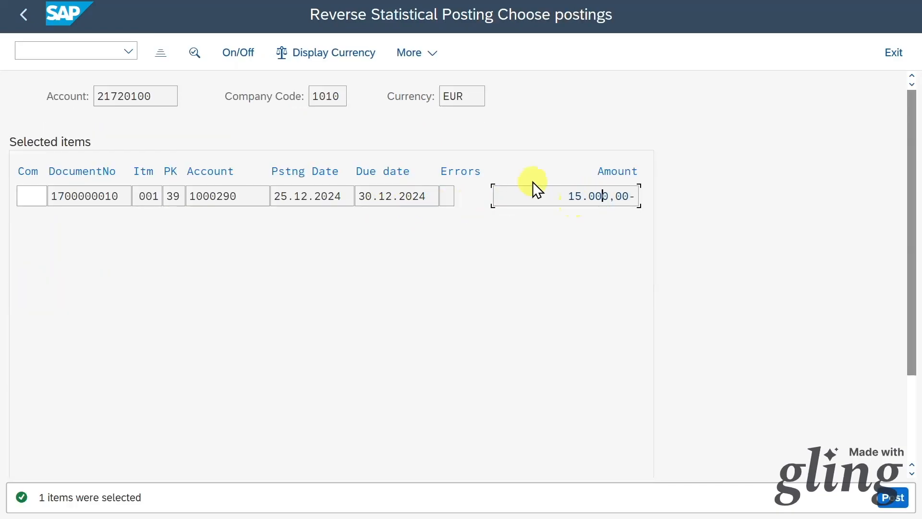
click(240, 51)
click(596, 195)
click(249, 60)
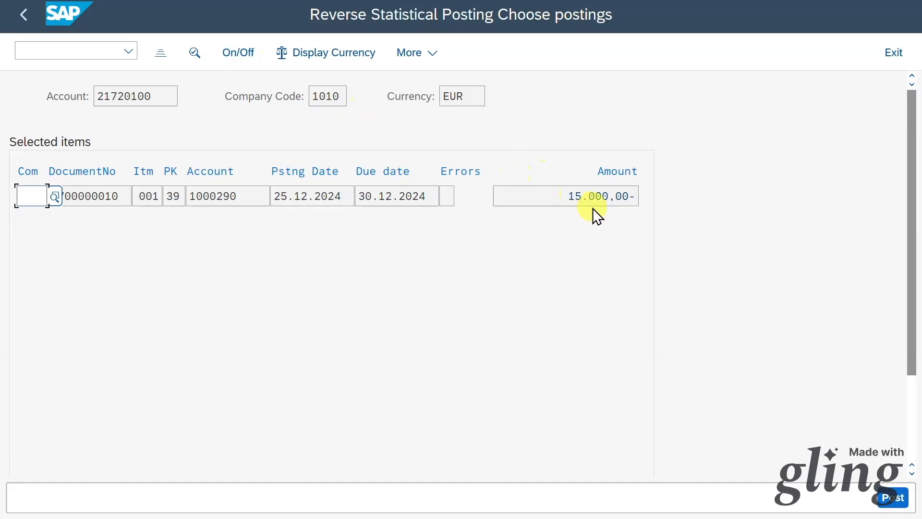
click(607, 198)
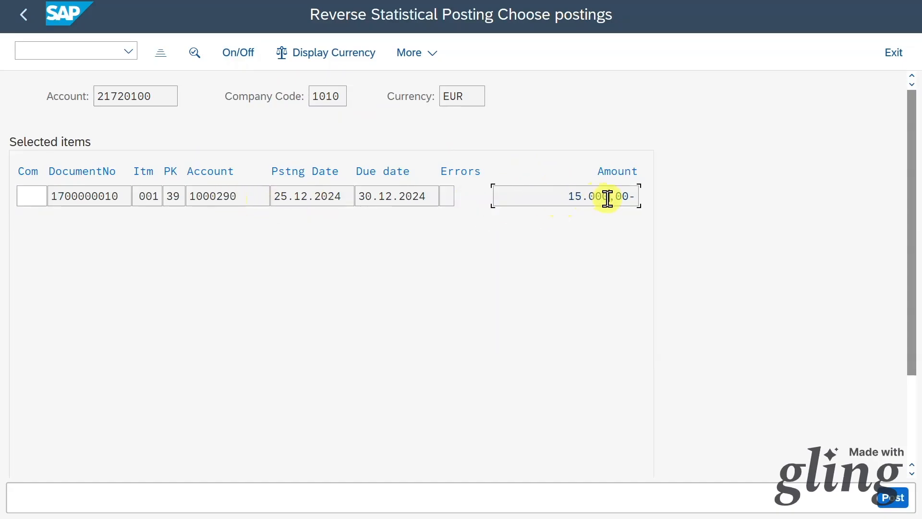
click(894, 500)
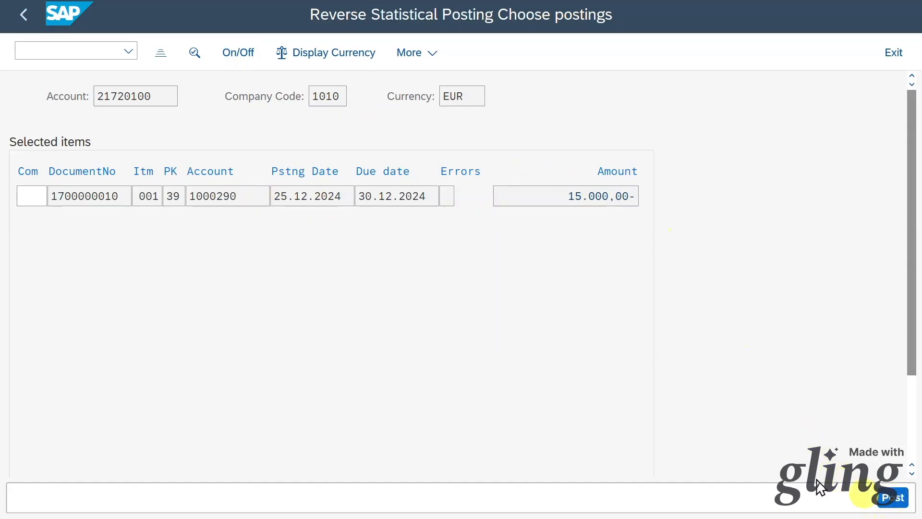
click(95, 50)
text(/nfb03)
key(Return)
key(Return)
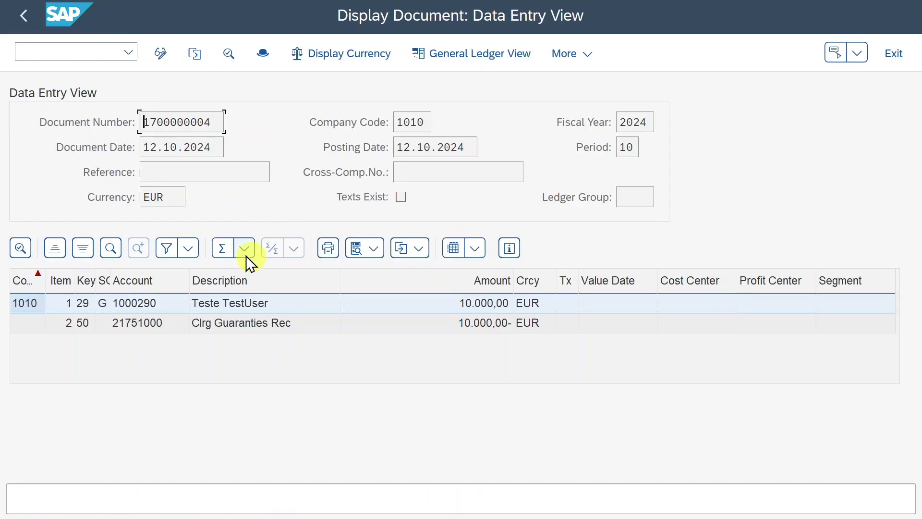
click(195, 329)
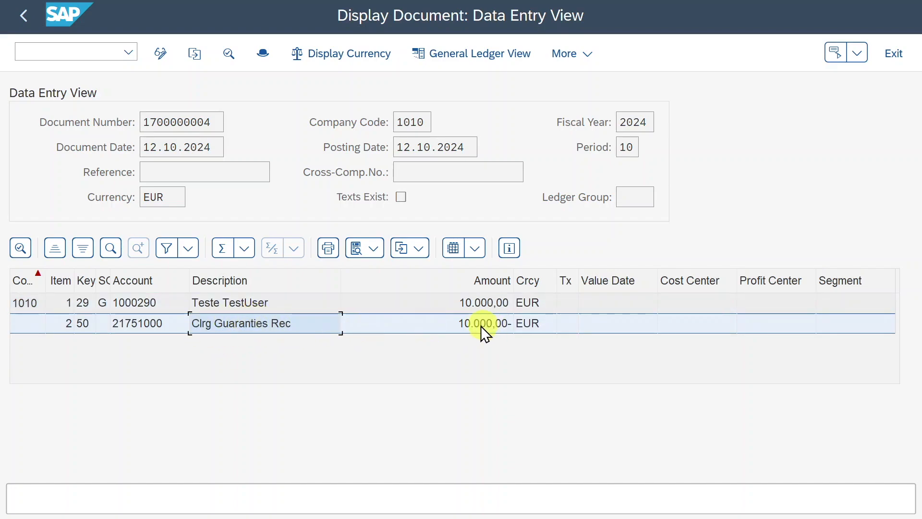
click(228, 303)
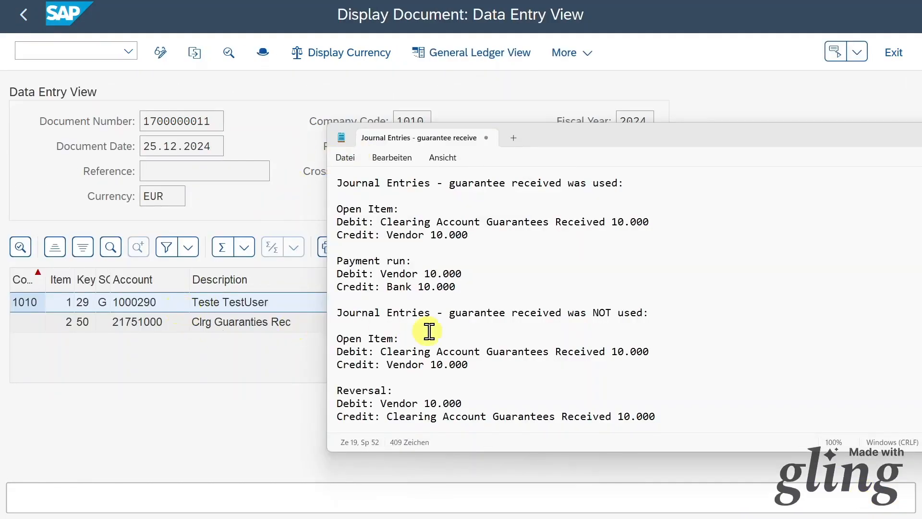
click(435, 315)
drag(337, 338, 402, 341)
click(462, 364)
click(466, 364)
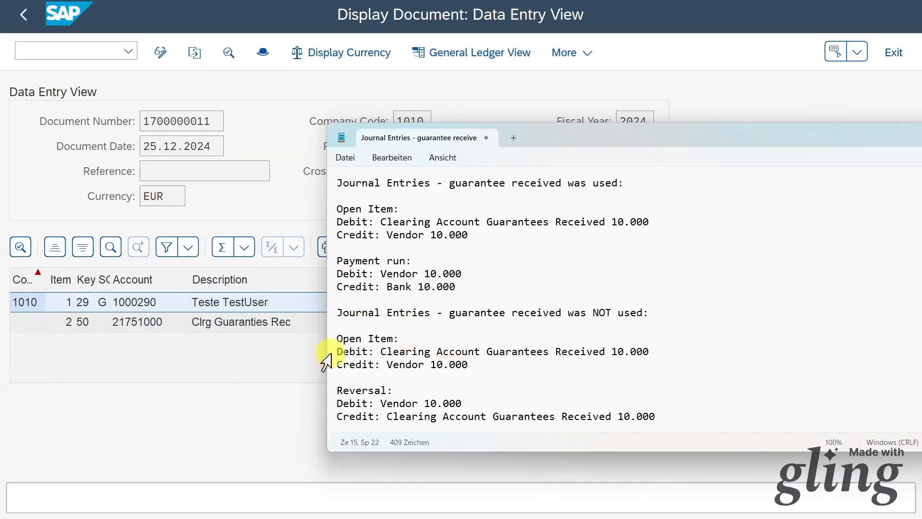
drag(338, 353, 688, 356)
click(471, 365)
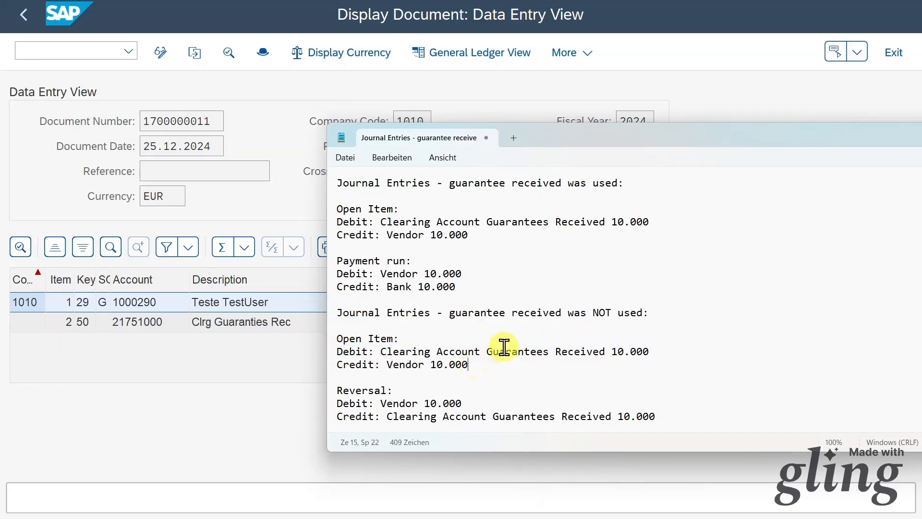
drag(468, 365, 340, 372)
click(427, 388)
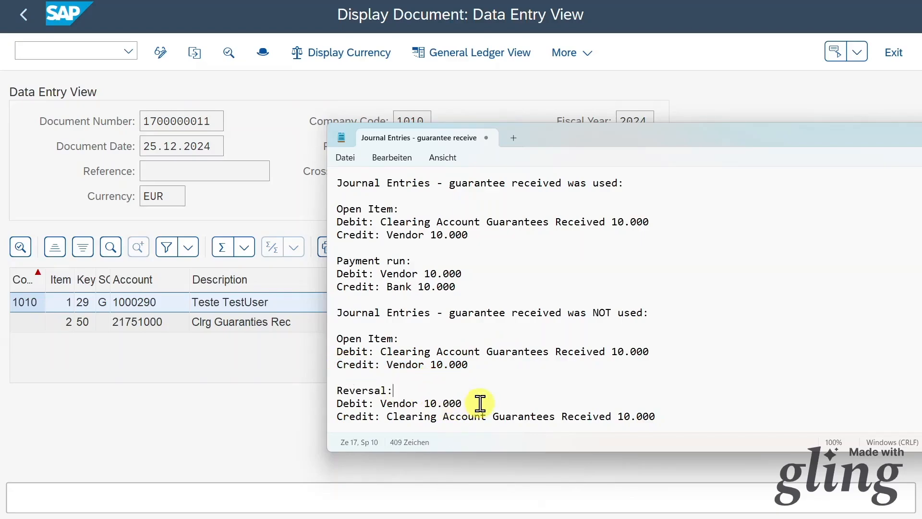
drag(461, 405, 330, 405)
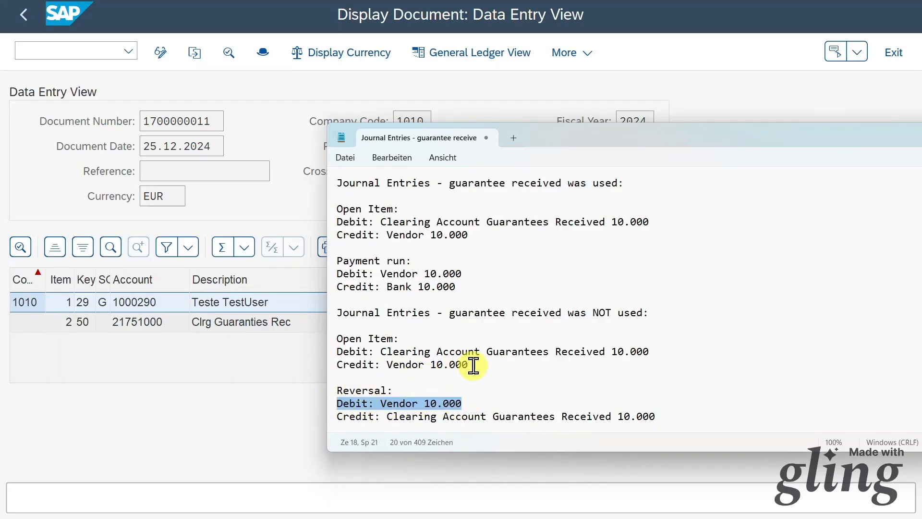
drag(474, 365, 330, 367)
drag(657, 416, 329, 417)
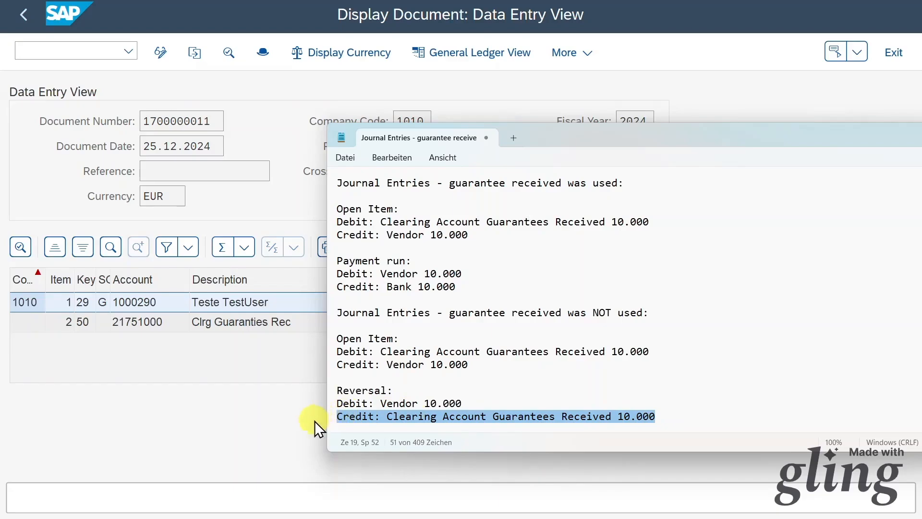